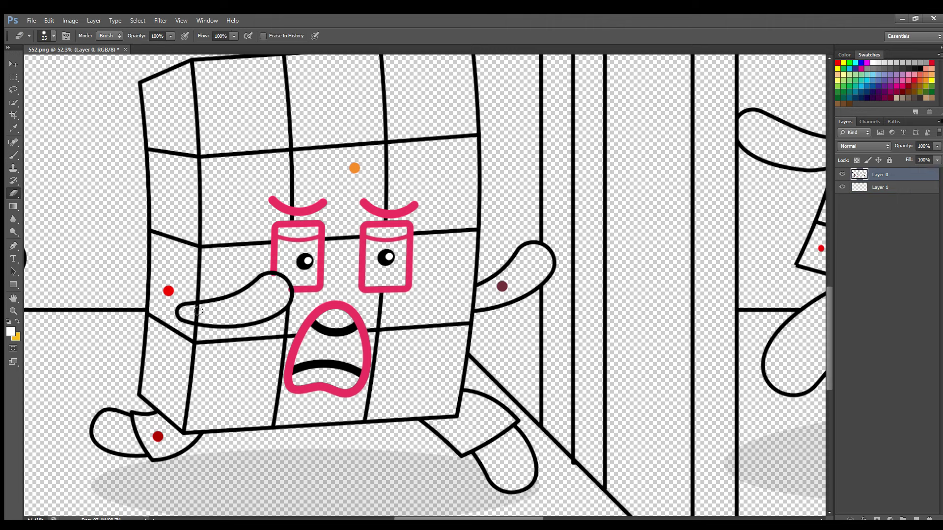
Paint the pink-faced block's eyes and its upper and lower teeth white on Layer 1
left_click(879, 187)
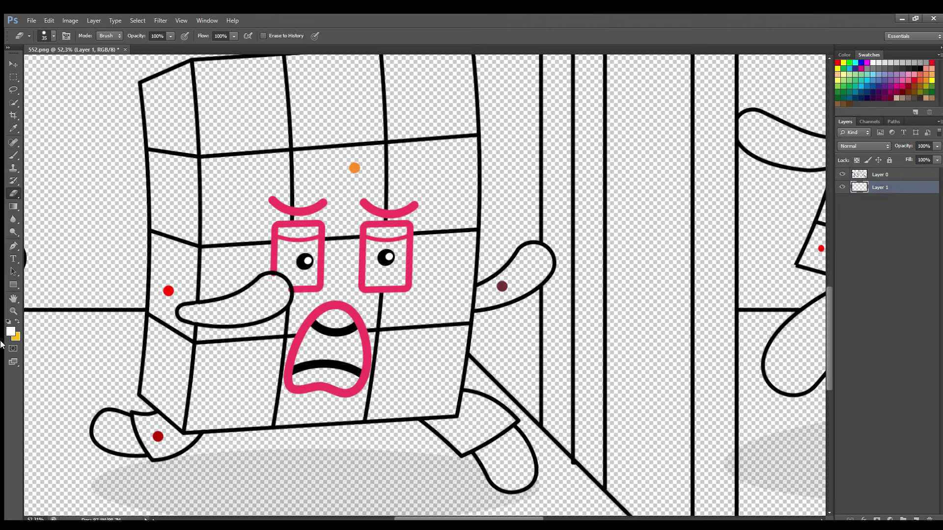
key("b")
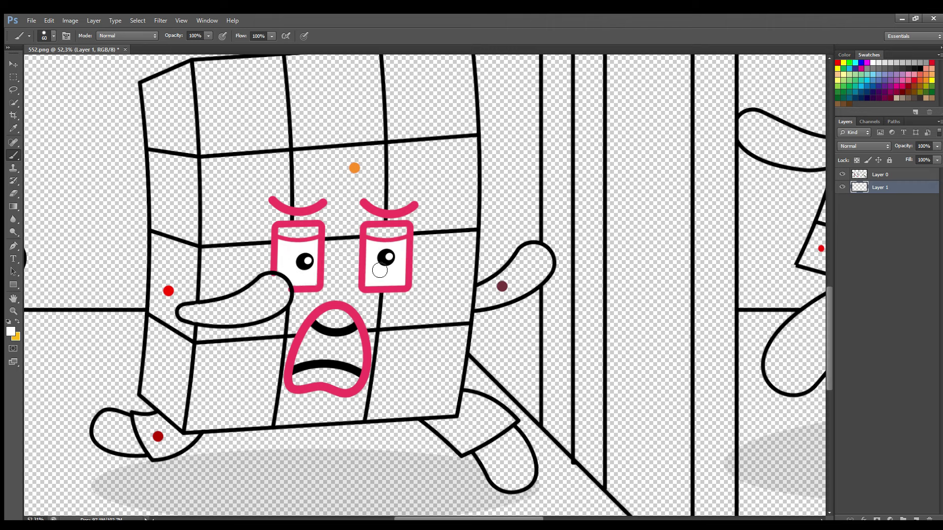
mouse_move(352, 370)
left_mouse_down()
mouse_move(348, 389)
mouse_move(307, 385)
left_mouse_up()
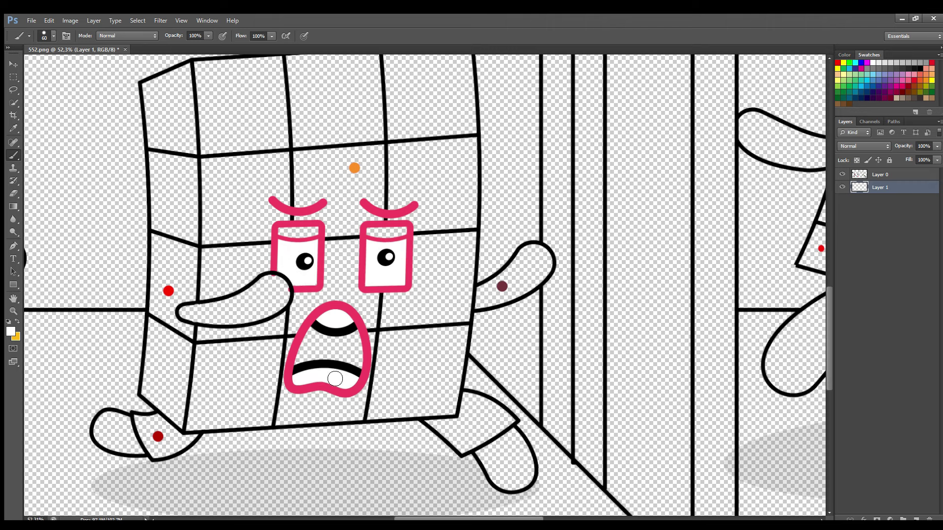
Fill the inside of the pink-faced block's open mouth with black between the two rows of teeth
key("i")
left_click(339, 364)
key("b")
mouse_move(319, 326)
left_mouse_down()
mouse_move(304, 364)
mouse_move(312, 337)
mouse_move(319, 361)
mouse_move(356, 369)
mouse_move(361, 344)
mouse_move(326, 342)
mouse_move(353, 351)
left_mouse_up()
Paint both eyelids of the pink-faced block in a darker pink than their outlines
left_click(9, 332)
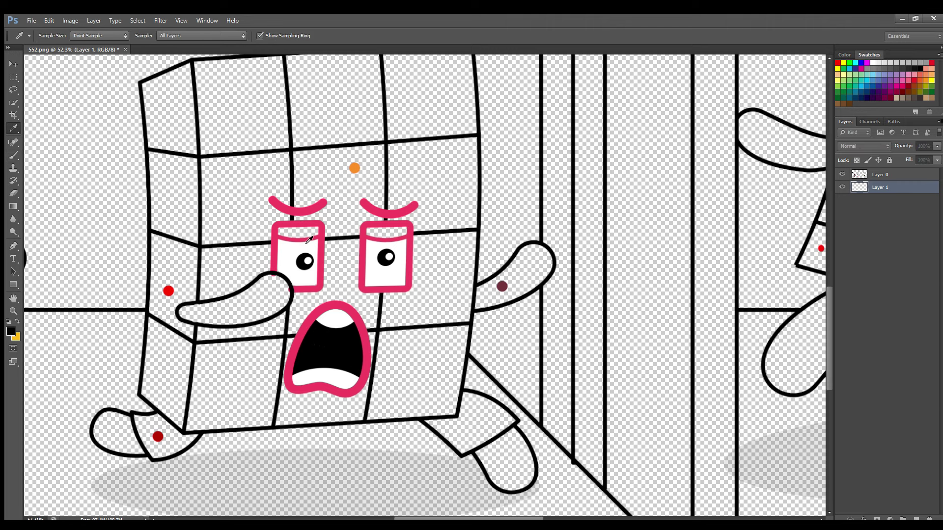
left_click(307, 239)
key("Return")
left_click(11, 332)
key("b")
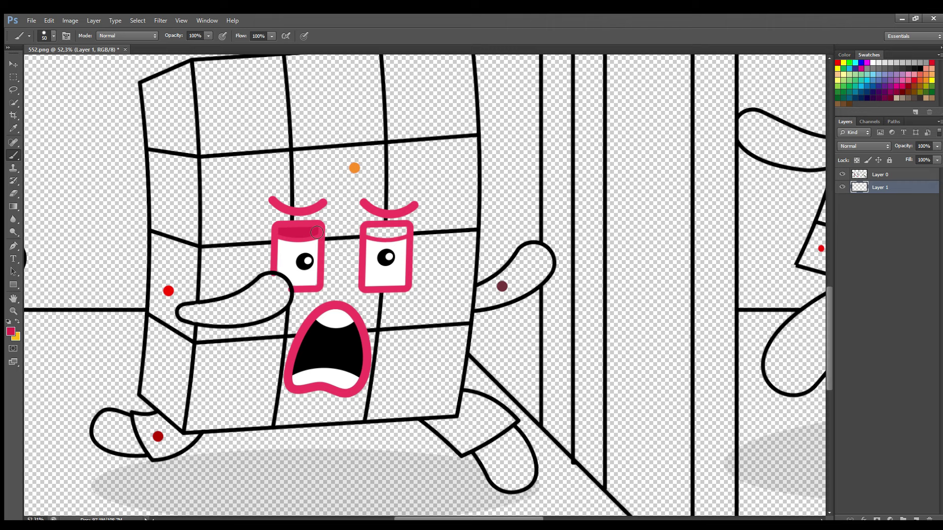
Fill both trouser legs of the pink-faced block with the dark red sampled from the marker dot on its leg
left_click(9, 332)
left_click(159, 438)
key("Return")
key("bracketleft")
key("bracketleft")
key("bracketleft")
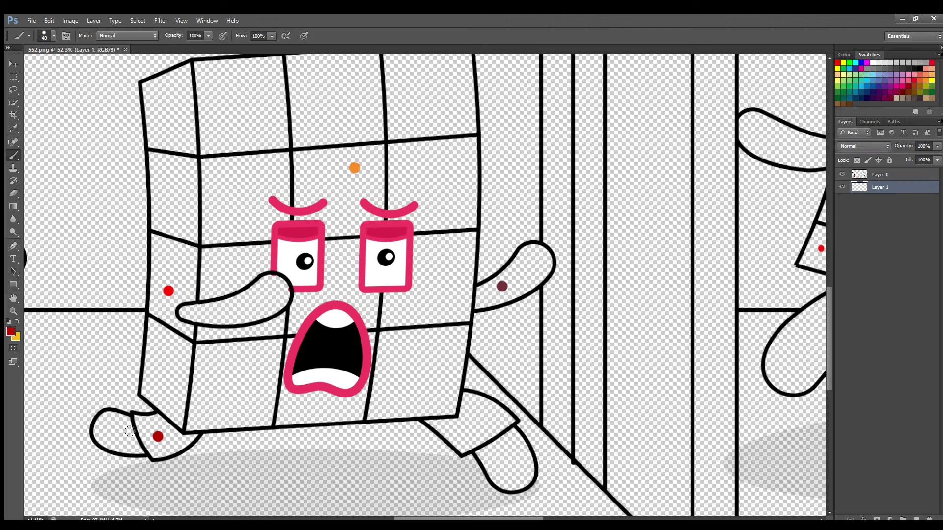
mouse_move(137, 419)
left_mouse_down()
mouse_move(159, 457)
mouse_move(189, 445)
left_mouse_up()
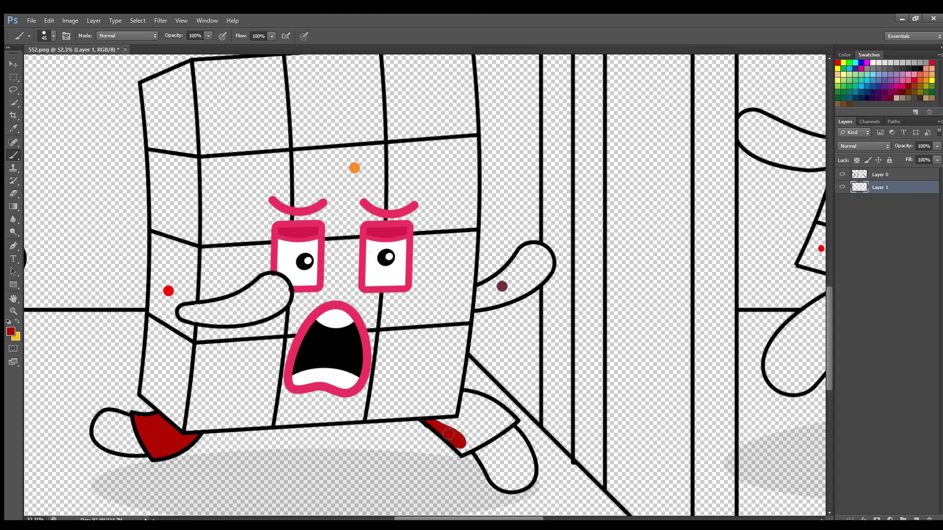
mouse_move(449, 434)
left_mouse_down()
mouse_move(466, 455)
mouse_move(511, 425)
mouse_move(470, 400)
mouse_move(500, 414)
mouse_move(470, 401)
mouse_move(449, 422)
mouse_move(477, 432)
left_mouse_up()
Fill the pink-faced block's arms and feet with the maroon sampled from the marker dot on its arm
left_click(502, 287, "alt")
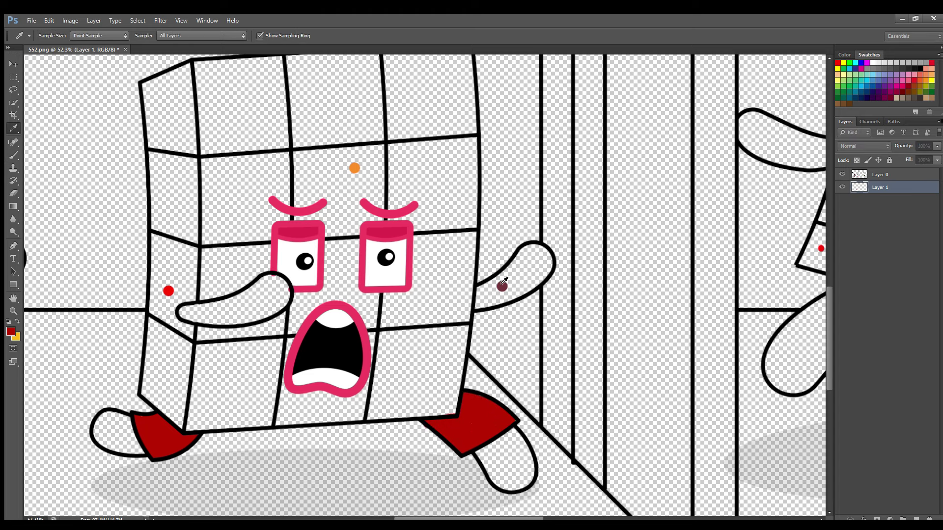
key("bracketleft")
mouse_move(479, 304)
left_mouse_down()
mouse_move(551, 272)
mouse_move(533, 254)
mouse_move(491, 290)
mouse_move(537, 266)
left_mouse_up()
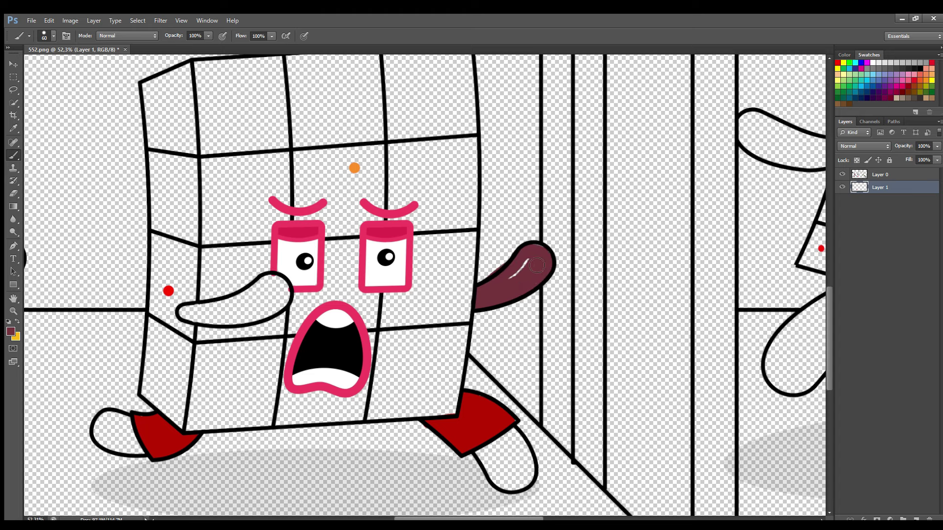
mouse_move(479, 455)
left_mouse_down()
mouse_move(510, 485)
mouse_move(511, 440)
mouse_move(516, 452)
left_mouse_up()
mouse_move(125, 425)
left_mouse_down()
mouse_move(142, 454)
mouse_move(97, 435)
mouse_move(115, 417)
left_mouse_up()
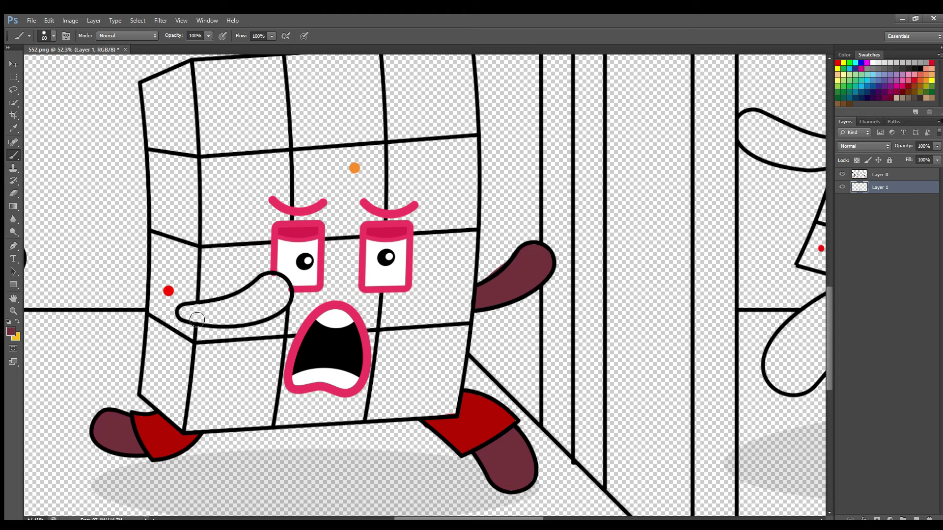
key("bracketright")
key("bracketright")
mouse_move(196, 320)
left_mouse_down()
mouse_move(285, 292)
mouse_move(262, 315)
mouse_move(209, 325)
mouse_move(261, 320)
left_mouse_up()
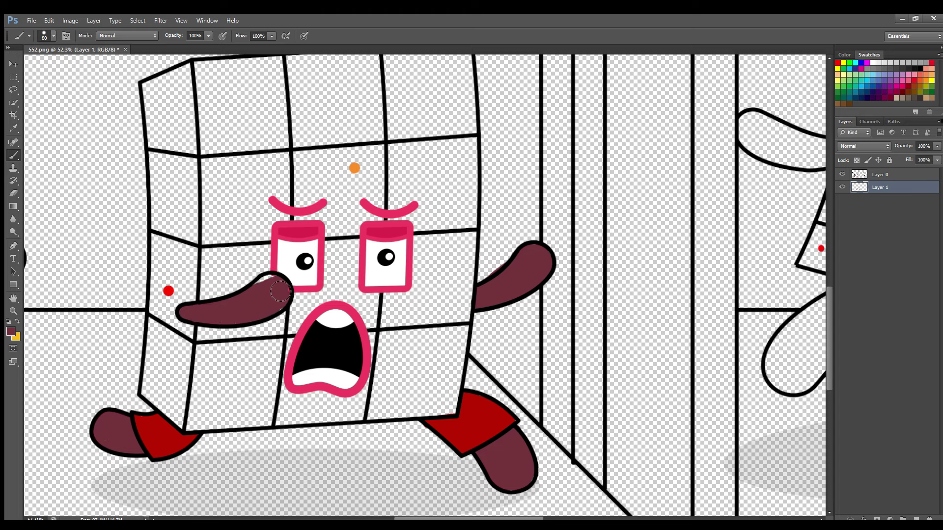
Fill the central face cells with the sampled orange and the block's whole narrow side face with the sampled red
left_click(355, 168, "alt")
mouse_move(301, 156)
left_mouse_down()
mouse_move(308, 224)
mouse_move(337, 226)
mouse_move(342, 277)
mouse_move(303, 333)
mouse_move(344, 302)
mouse_move(372, 321)
mouse_move(378, 310)
mouse_move(352, 250)
mouse_move(366, 223)
mouse_move(382, 220)
mouse_move(385, 160)
mouse_move(313, 167)
mouse_move(360, 208)
mouse_move(359, 188)
mouse_move(334, 186)
left_mouse_up()
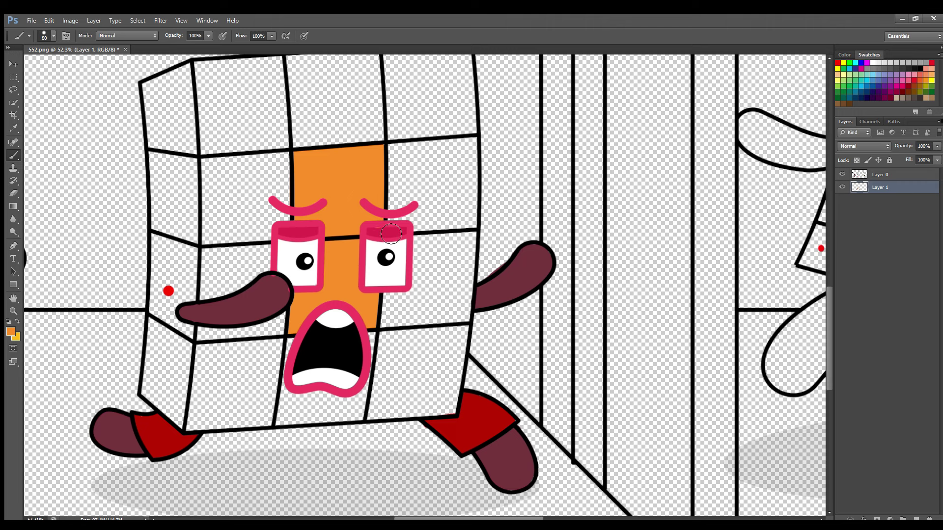
left_click(168, 291, "alt")
mouse_move(153, 89)
left_mouse_down()
mouse_move(165, 143)
mouse_move(167, 257)
left_mouse_up()
key("ctrl+z")
mouse_move(157, 129)
left_mouse_down()
mouse_move(170, 281)
mouse_move(160, 399)
mouse_move(186, 422)
mouse_move(190, 344)
mouse_move(176, 310)
mouse_move(191, 231)
mouse_move(175, 99)
mouse_move(191, 77)
mouse_move(196, 251)
left_mouse_up()
key("bracketright")
key("bracketright")
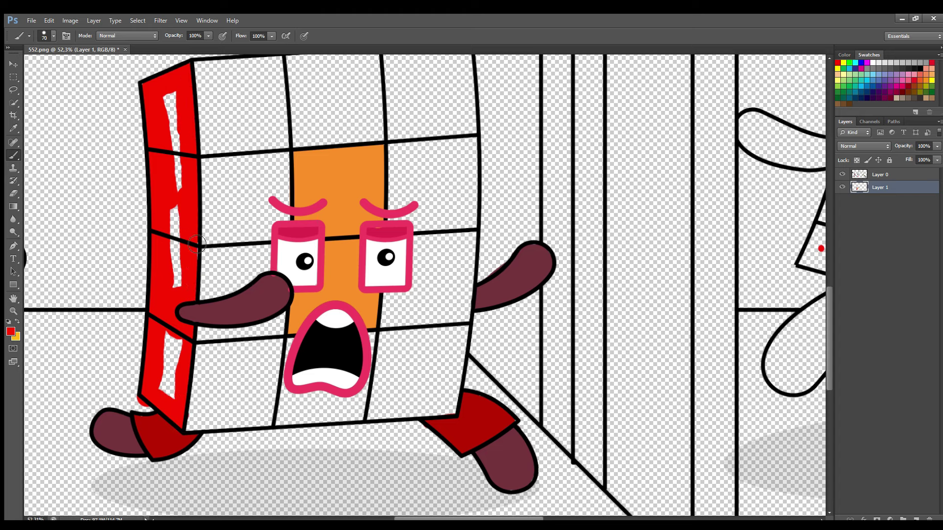
key("bracketright")
key("bracketright")
key("bracketright")
mouse_move(172, 93)
left_mouse_down()
mouse_move(181, 184)
mouse_move(172, 349)
mouse_move(183, 355)
left_mouse_up()
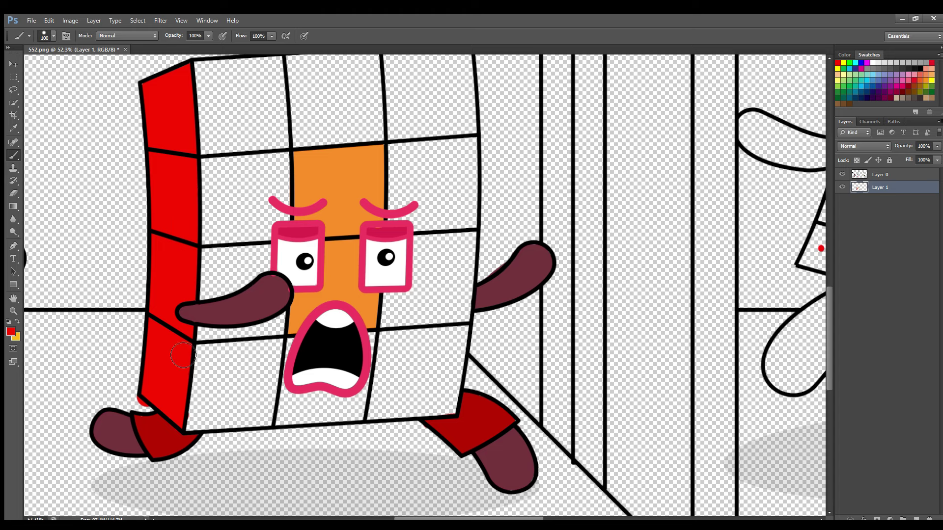
Erase the red spill outside the block's lower corner and add a new layer beneath Layer 1
left_click(12, 192)
left_click(916, 520)
left_click_drag(890, 188, 892, 221)
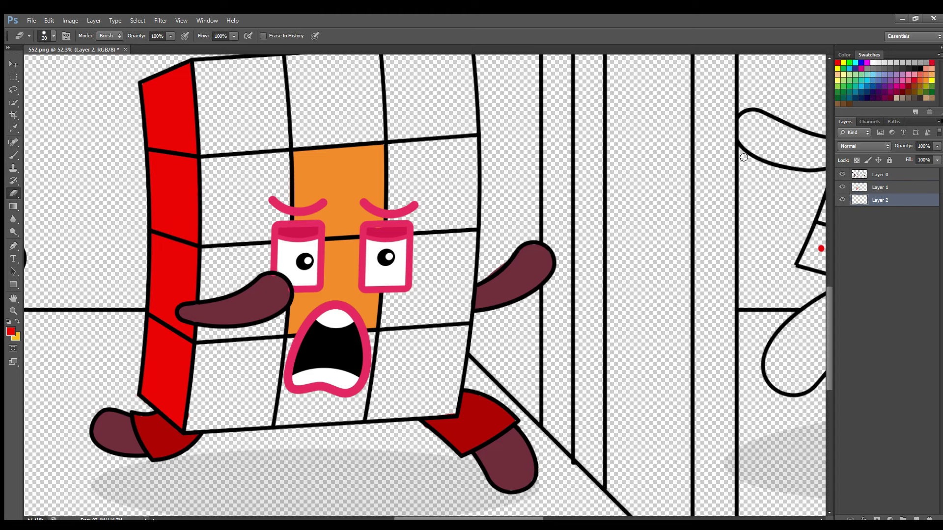
Paint the remaining front-face cells of the pink-faced block white on Layer 2
left_click_drag(829, 334, 829, 326)
left_click(11, 332)
key("Return")
key("bracketright")
key("bracketright")
key("bracketright")
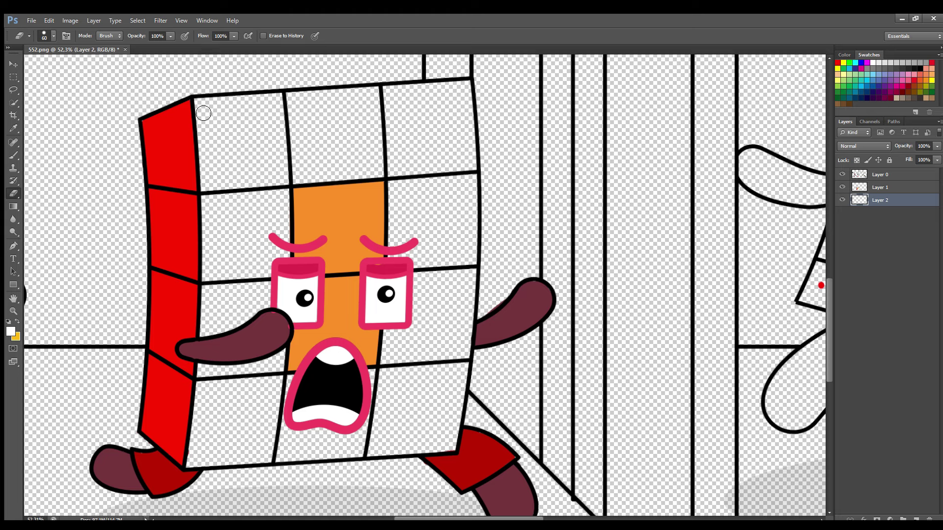
key("b")
mouse_move(209, 100)
left_mouse_down()
mouse_move(222, 260)
mouse_move(204, 481)
mouse_move(202, 467)
mouse_move(247, 459)
mouse_move(452, 453)
mouse_move(308, 458)
left_mouse_up()
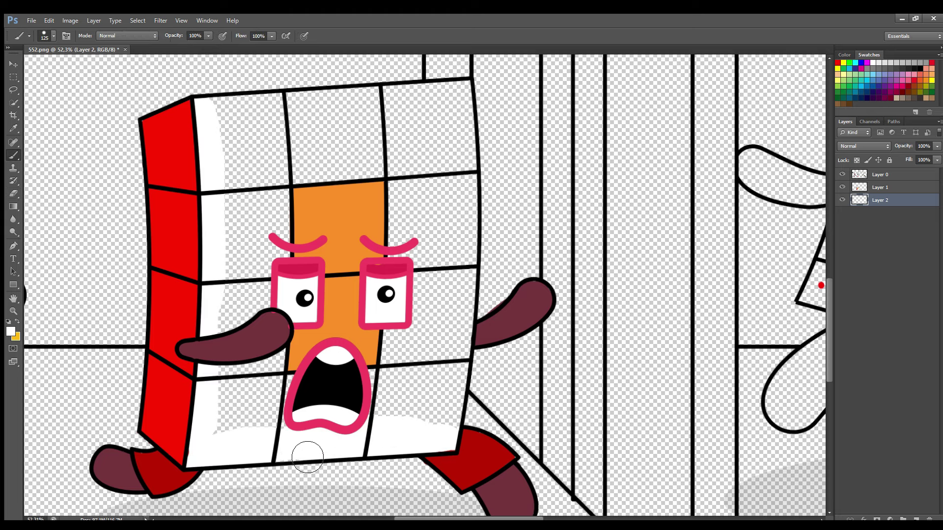
mouse_move(420, 430)
left_mouse_down()
mouse_move(457, 437)
mouse_move(472, 102)
mouse_move(476, 270)
mouse_move(463, 371)
left_mouse_up()
mouse_move(447, 126)
left_mouse_down()
mouse_move(236, 123)
mouse_move(416, 108)
mouse_move(450, 135)
mouse_move(414, 428)
mouse_move(399, 378)
mouse_move(437, 188)
mouse_move(420, 156)
mouse_move(256, 161)
mouse_move(240, 424)
mouse_move(303, 406)
mouse_move(275, 218)
mouse_move(393, 194)
left_mouse_up()
key("bracketright")
key("bracketright")
Paint both eyes of the small green-faced block white on Layer 1
left_click_drag(412, 517, 543, 517)
left_click_drag(829, 372, 829, 388)
key("bracketleft")
key("bracketleft")
key("bracketleft")
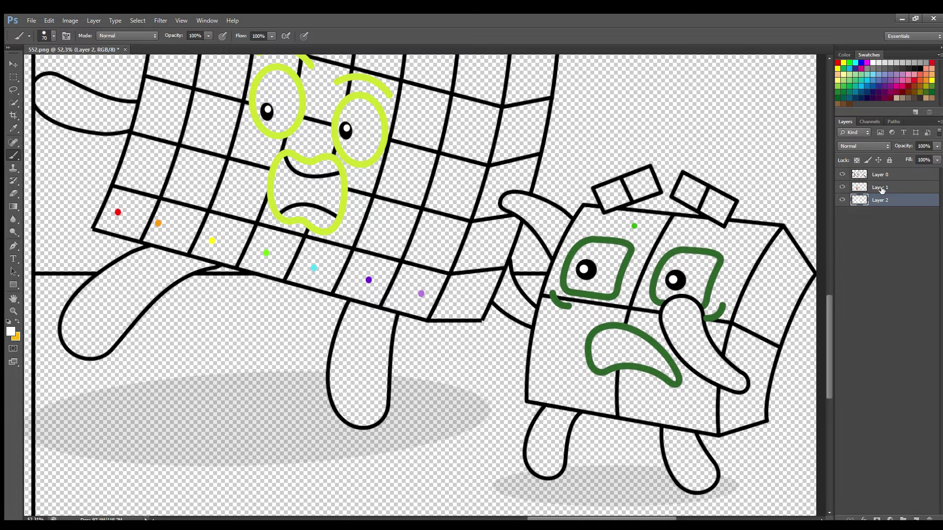
key("alt+bracketright")
mouse_move(614, 288)
left_mouse_down()
mouse_move(625, 258)
mouse_move(600, 278)
left_mouse_up()
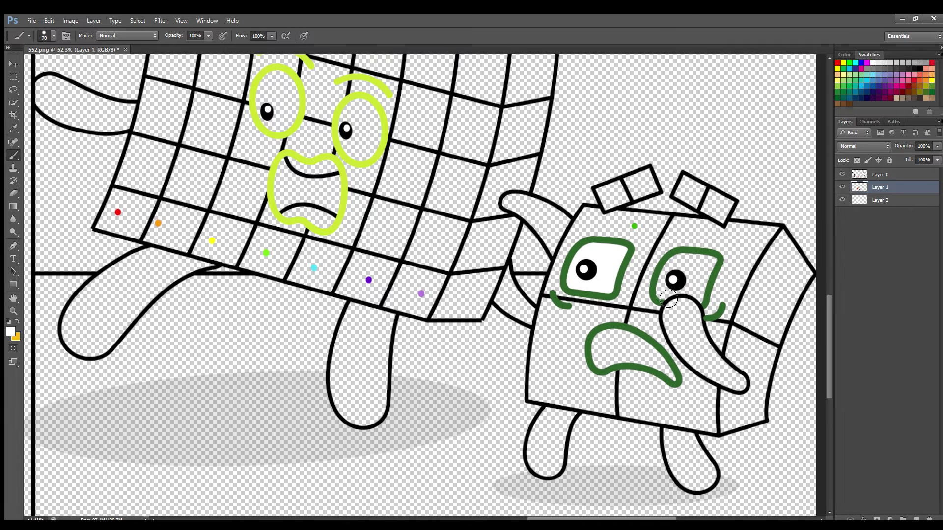
mouse_move(668, 299)
left_mouse_down()
mouse_move(681, 268)
mouse_move(713, 268)
left_mouse_up()
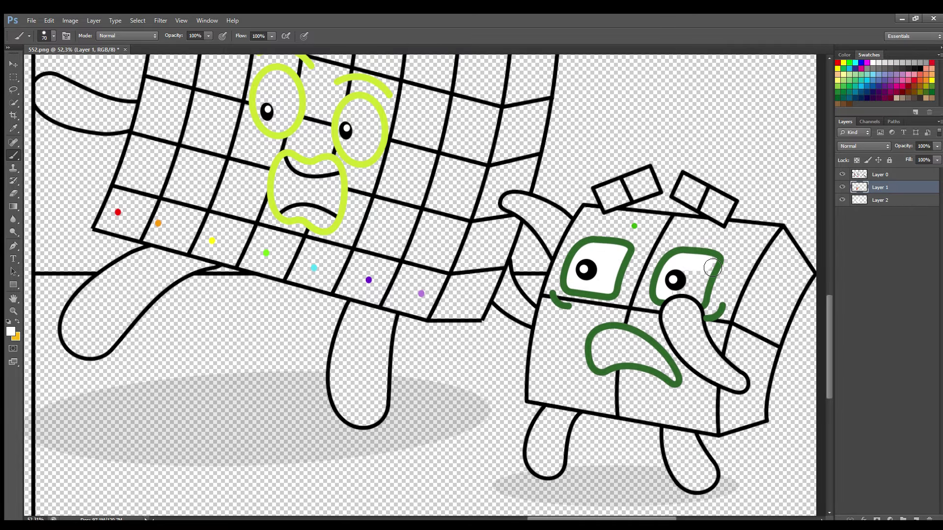
Fill the small green-faced block's open mouth with black
left_click(7, 331)
left_click(741, 408)
key("Return")
key("bracketleft")
mouse_move(671, 377)
left_mouse_down()
mouse_move(621, 358)
mouse_move(661, 374)
mouse_move(651, 364)
mouse_move(604, 368)
mouse_move(601, 352)
mouse_move(644, 354)
mouse_move(664, 369)
mouse_move(625, 338)
left_mouse_up()
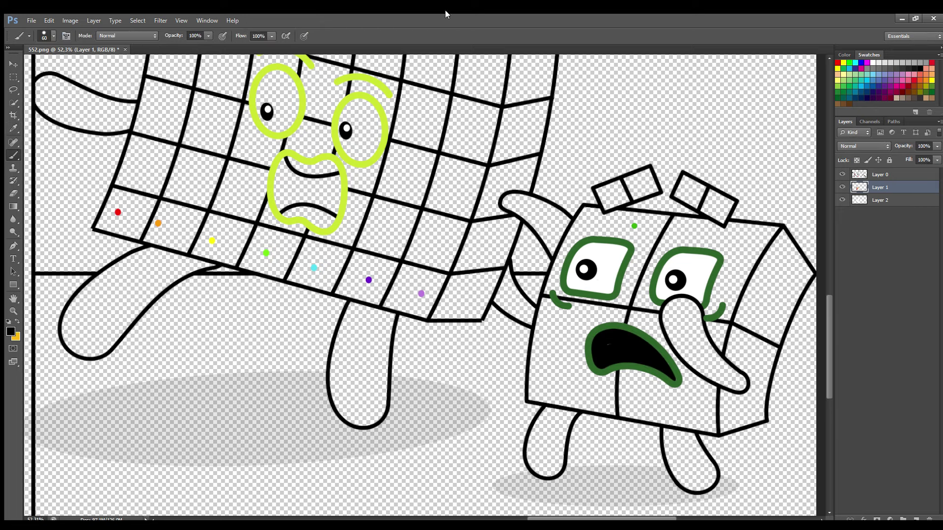
Fill both arms of the small green-faced block with the dark green sampled from its mouth outline
left_click(614, 329, "alt")
key("bracketleft")
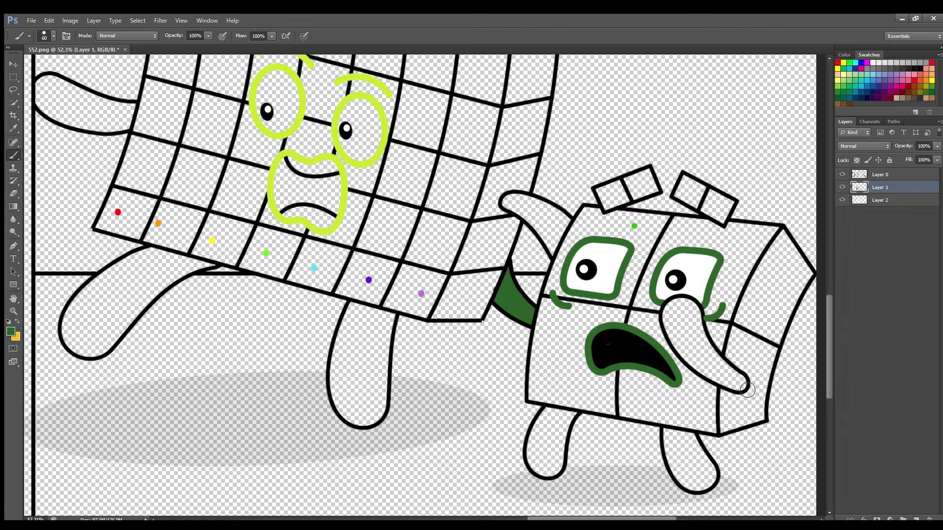
mouse_move(740, 386)
left_mouse_down()
mouse_move(705, 377)
mouse_move(696, 362)
mouse_move(736, 385)
mouse_move(694, 342)
mouse_move(685, 315)
left_mouse_up()
key("ctrl+z")
key("bracketright")
key("bracketright")
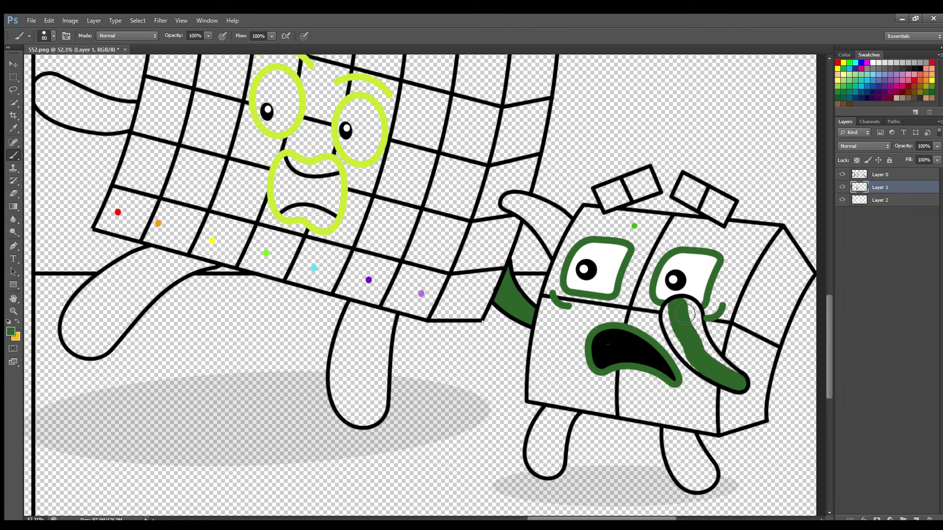
left_click_drag(723, 370, 694, 313)
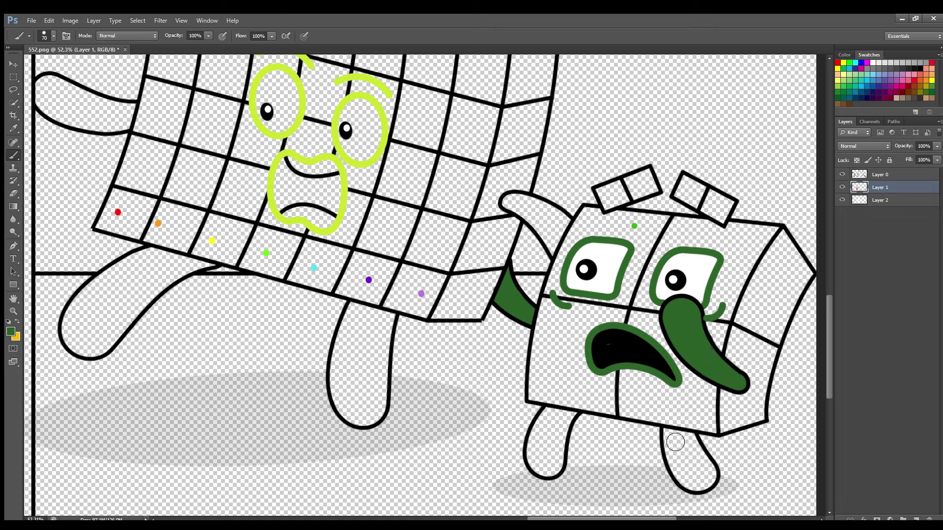
Paint the small block's two legs and the paired blocks above its head dark green
mouse_move(668, 432)
left_mouse_down()
mouse_move(701, 489)
mouse_move(696, 452)
left_mouse_up()
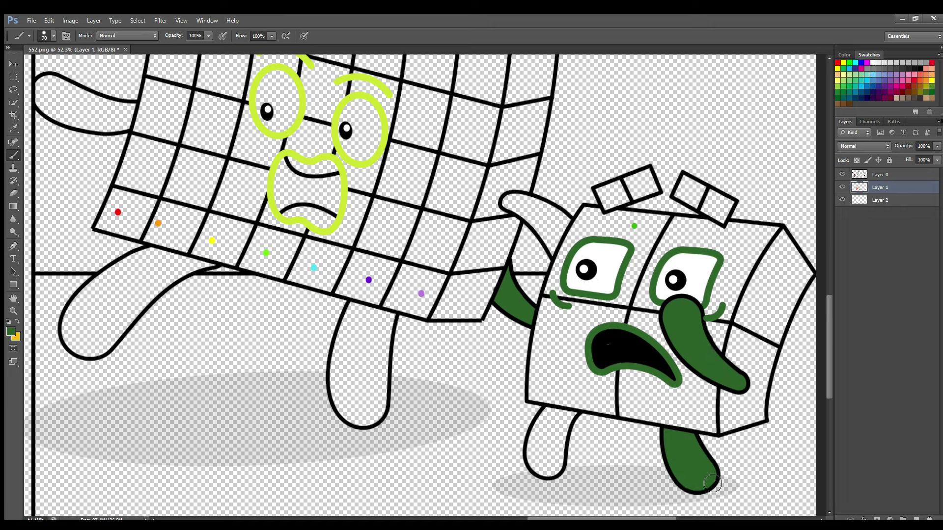
mouse_move(555, 415)
left_mouse_down()
mouse_move(539, 448)
mouse_move(557, 475)
mouse_move(567, 431)
mouse_move(558, 461)
left_mouse_up()
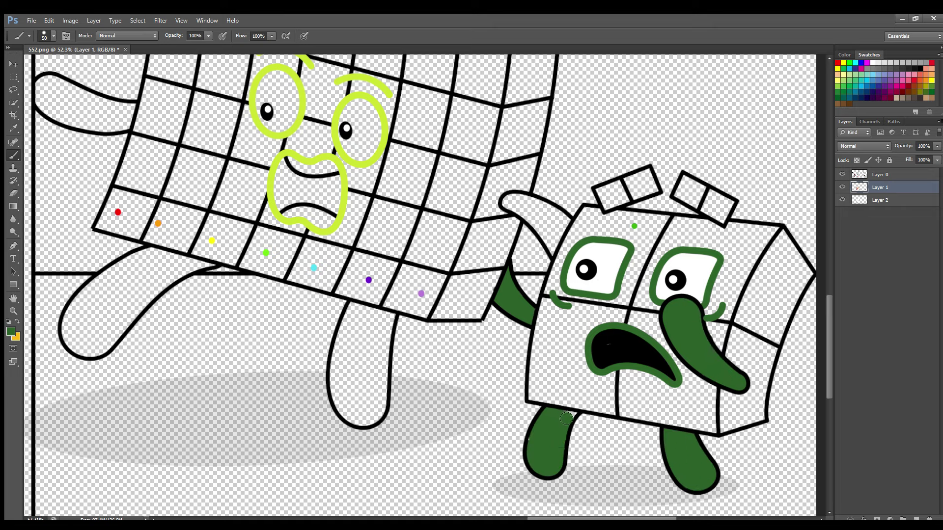
mouse_move(608, 204)
left_mouse_down()
mouse_move(654, 183)
mouse_move(620, 188)
mouse_move(651, 185)
mouse_move(727, 222)
mouse_move(724, 204)
mouse_move(696, 188)
left_mouse_up()
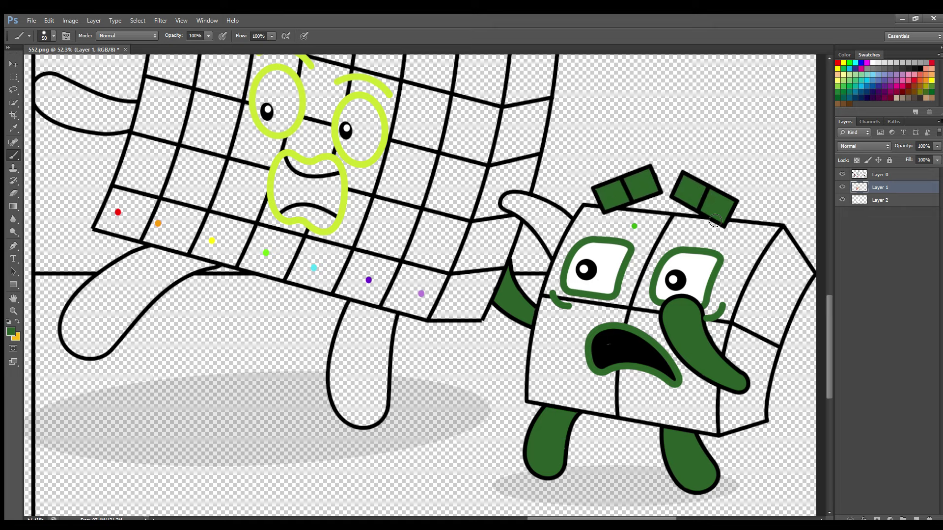
Fill the small block's front face on Layer 2 with the bright green sampled from its marker dot
left_click(634, 226, "alt")
left_click(883, 200)
key("bracketright")
key("bracketright")
key("bracketright")
mouse_move(600, 231)
left_mouse_down()
mouse_move(551, 316)
mouse_move(537, 389)
mouse_move(647, 417)
left_mouse_up()
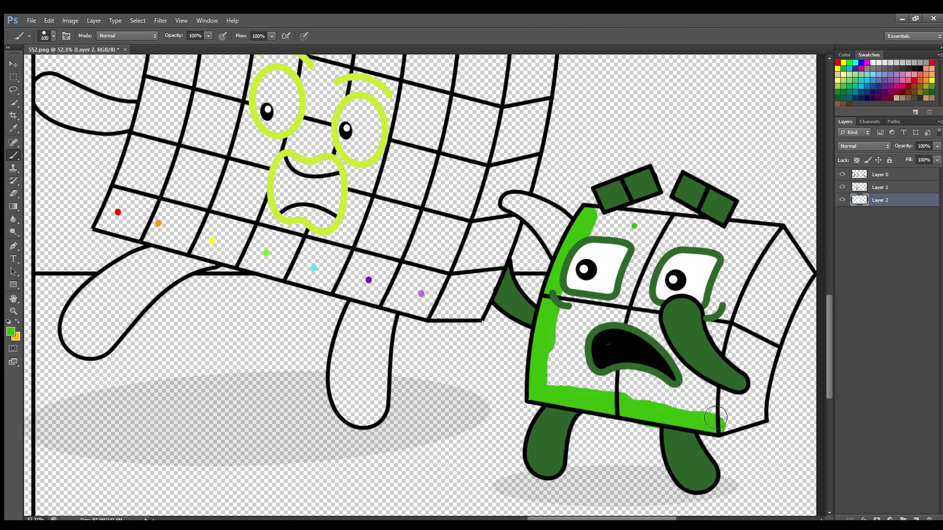
mouse_move(715, 418)
left_mouse_down()
mouse_move(747, 303)
mouse_move(778, 245)
mouse_move(612, 227)
mouse_move(565, 388)
mouse_move(687, 412)
mouse_move(740, 291)
mouse_move(652, 253)
mouse_move(609, 319)
mouse_move(639, 387)
mouse_move(668, 270)
mouse_move(631, 314)
left_mouse_up()
key("bracketright")
Paint the small block's narrow side face bright green on Layer 2
key("e")
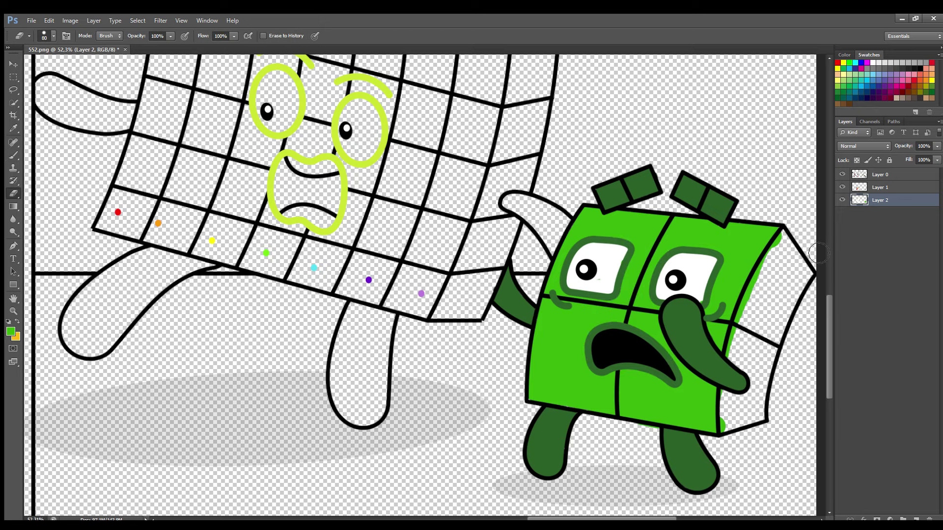
key("b")
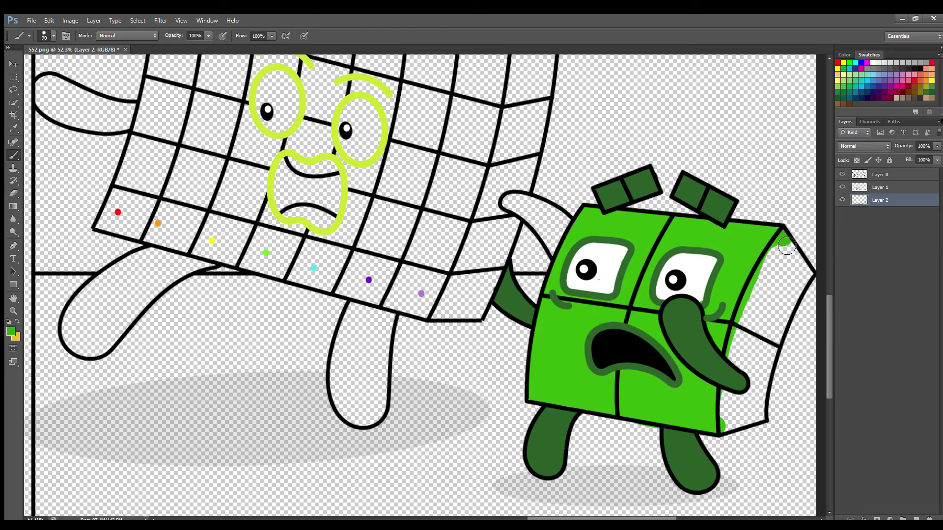
mouse_move(786, 246)
left_mouse_down()
mouse_move(751, 324)
mouse_move(732, 426)
mouse_move(754, 424)
mouse_move(765, 410)
mouse_move(804, 280)
mouse_move(779, 349)
left_mouse_up()
mouse_move(803, 276)
left_mouse_down()
mouse_move(781, 300)
mouse_move(742, 413)
left_mouse_up()
Paint the large lime-faced block's eyes and teeth white on Layer 1
left_click(880, 187)
left_click_drag(575, 519, 557, 520)
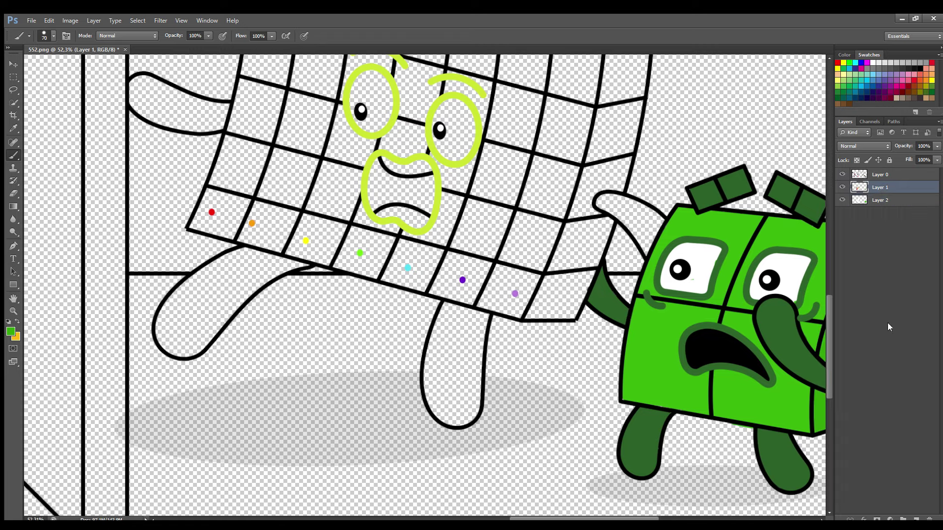
left_click_drag(829, 347, 829, 330)
left_click(696, 344, "alt")
key("bracketright")
key("bracketright")
key("bracketright")
key("bracketright")
mouse_move(371, 161)
left_mouse_down()
mouse_move(387, 170)
mouse_move(375, 178)
left_mouse_up()
mouse_move(458, 203)
left_mouse_down()
mouse_move(471, 217)
mouse_move(462, 221)
left_mouse_up()
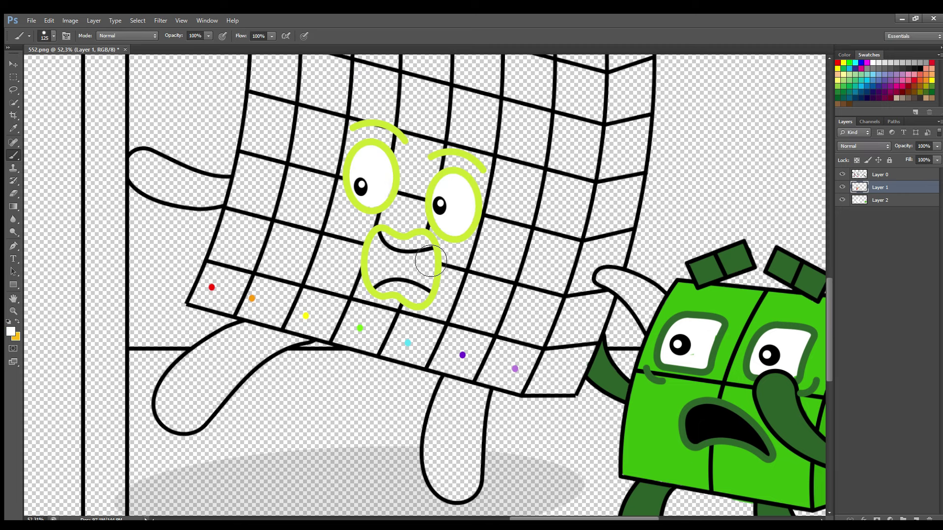
mouse_move(430, 261)
left_mouse_down()
mouse_move(399, 258)
mouse_move(395, 290)
mouse_move(426, 298)
left_mouse_up()
Fill the inside of the large lime-faced block's mouth with black between the teeth
left_click(396, 252, "alt")
key("bracketleft")
key("bracketleft")
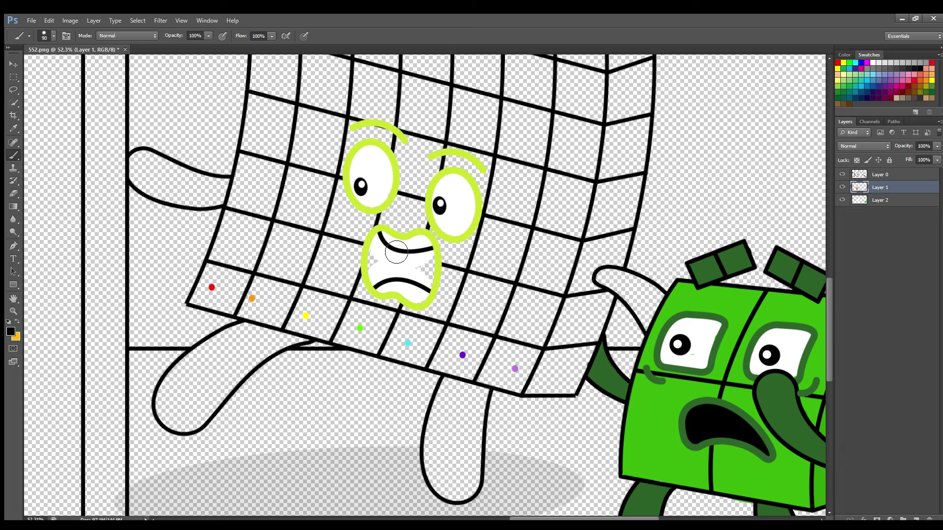
mouse_move(381, 256)
left_mouse_down()
mouse_move(377, 282)
mouse_move(377, 268)
mouse_move(431, 287)
mouse_move(433, 260)
mouse_move(388, 256)
mouse_move(408, 271)
left_mouse_up()
Paint both arms of the large lime-faced block on Layer 1 with the lime sampled from its face outlines
left_click(388, 207, "alt")
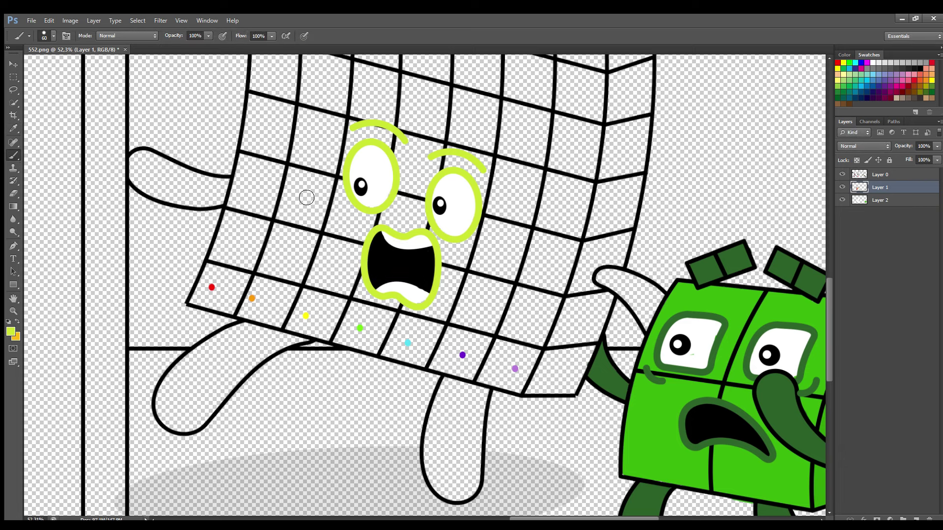
key("bracketright")
key("bracketright")
mouse_move(221, 201)
left_mouse_down()
mouse_move(165, 195)
mouse_move(143, 184)
mouse_move(144, 165)
mouse_move(218, 190)
left_mouse_up()
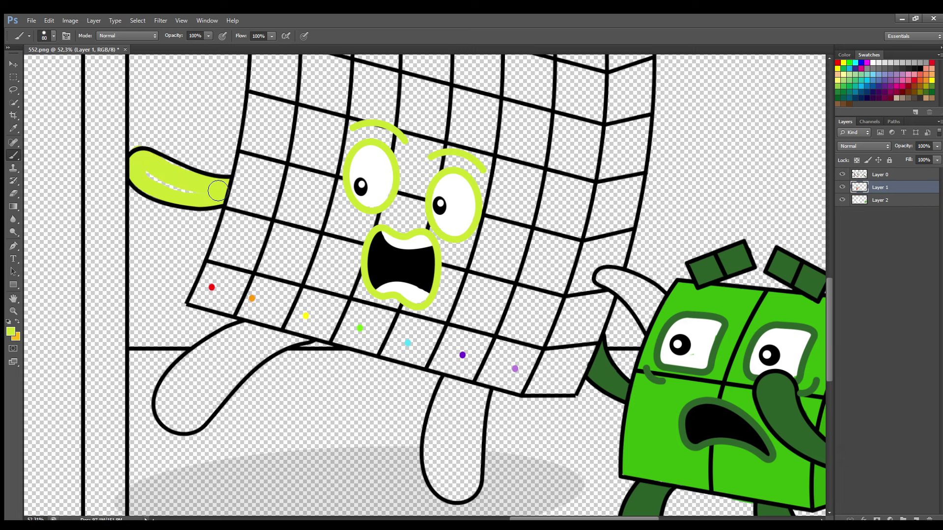
left_click_drag(618, 285, 624, 291)
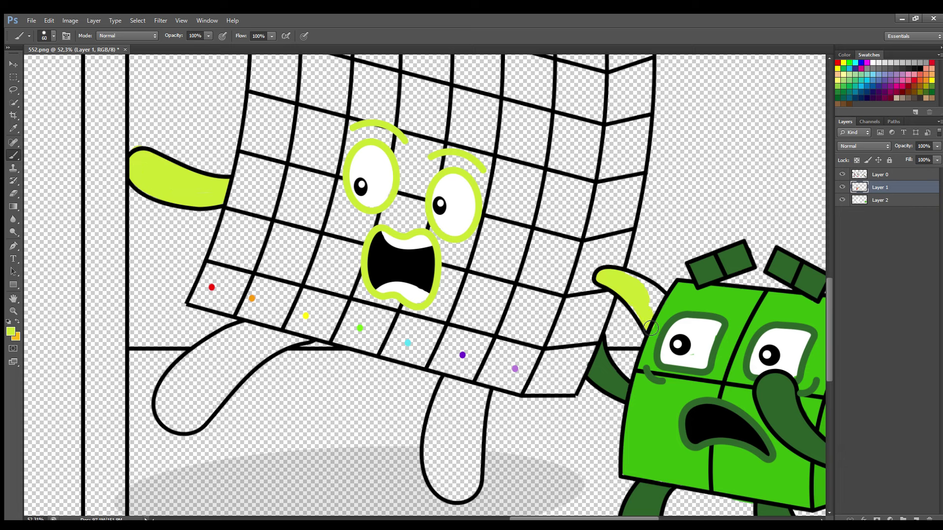
Paint the large block's two legs lime inside their outlines on Layer 1
mouse_move(468, 410)
left_mouse_down()
mouse_move(452, 485)
mouse_move(461, 459)
left_mouse_up()
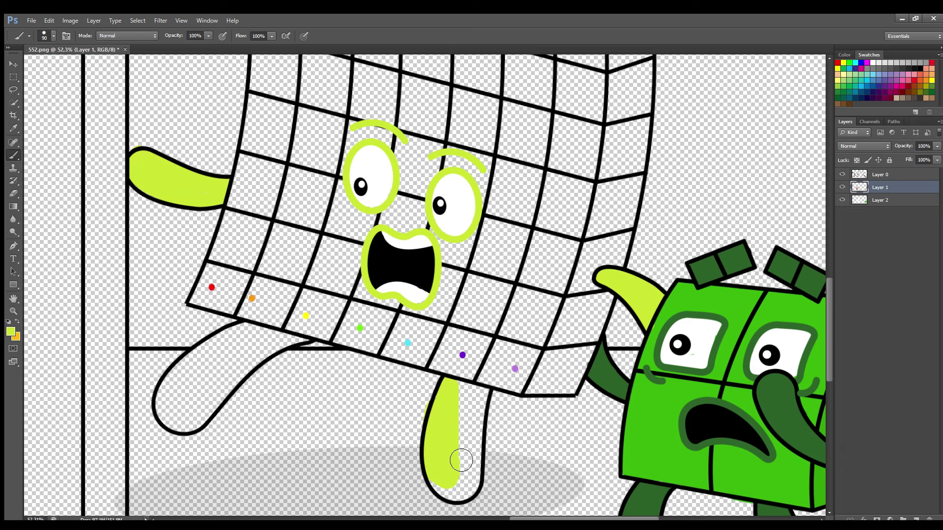
key("ctrl+z")
key("bracketright")
key("bracketright")
mouse_move(455, 392)
left_mouse_down()
mouse_move(444, 489)
mouse_move(474, 423)
mouse_move(459, 483)
left_mouse_up()
mouse_move(211, 346)
left_mouse_down()
mouse_move(168, 402)
mouse_move(179, 427)
mouse_move(191, 428)
mouse_move(241, 367)
mouse_move(289, 343)
left_mouse_up()
Fill the lower part of the large block's first column on Layer 2 with the red sampled from its marker dot
key("bracketleft")
key("bracketleft")
key("alt+bracketleft")
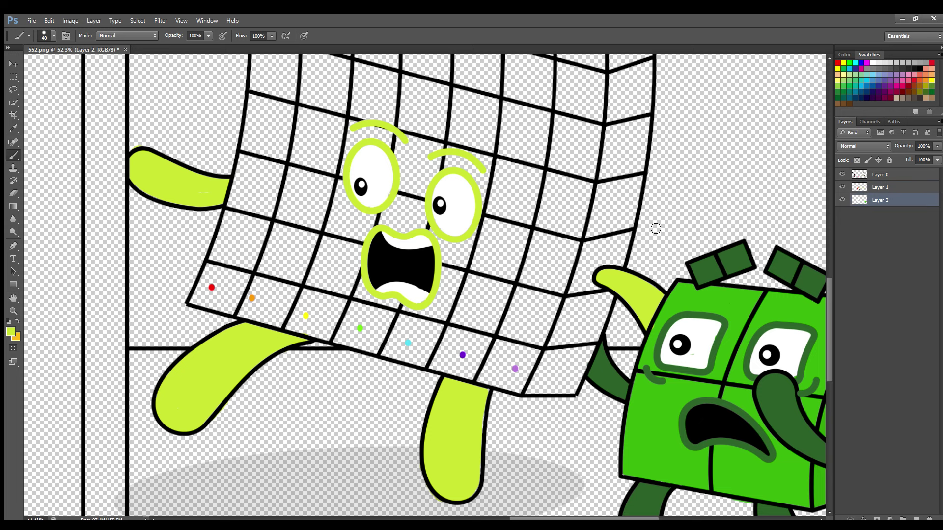
left_click(212, 288, "alt")
scroll(835, 332, "up", 2)
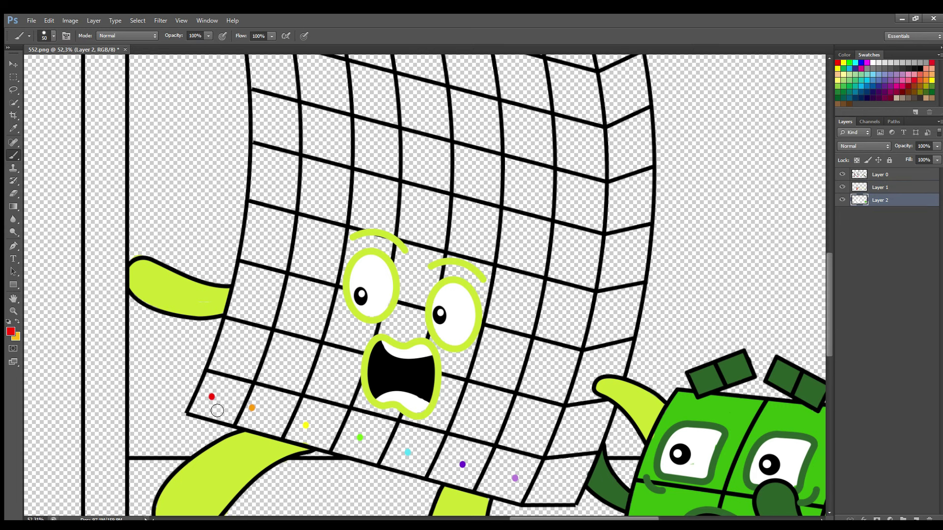
mouse_move(212, 413)
left_mouse_down()
mouse_move(238, 420)
mouse_move(296, 74)
mouse_move(263, 69)
mouse_move(275, 122)
mouse_move(265, 199)
mouse_move(218, 398)
mouse_move(229, 379)
mouse_move(249, 181)
mouse_move(235, 295)
mouse_move(283, 123)
mouse_move(246, 258)
left_mouse_up()
Fill the lower parts of the second and third columns with orange and yellow sampled from their marker dots
left_click(251, 408, "alt")
mouse_move(253, 422)
left_mouse_down()
mouse_move(306, 357)
mouse_move(352, 71)
mouse_move(322, 147)
mouse_move(310, 275)
mouse_move(288, 352)
mouse_move(313, 354)
mouse_move(285, 369)
left_mouse_up()
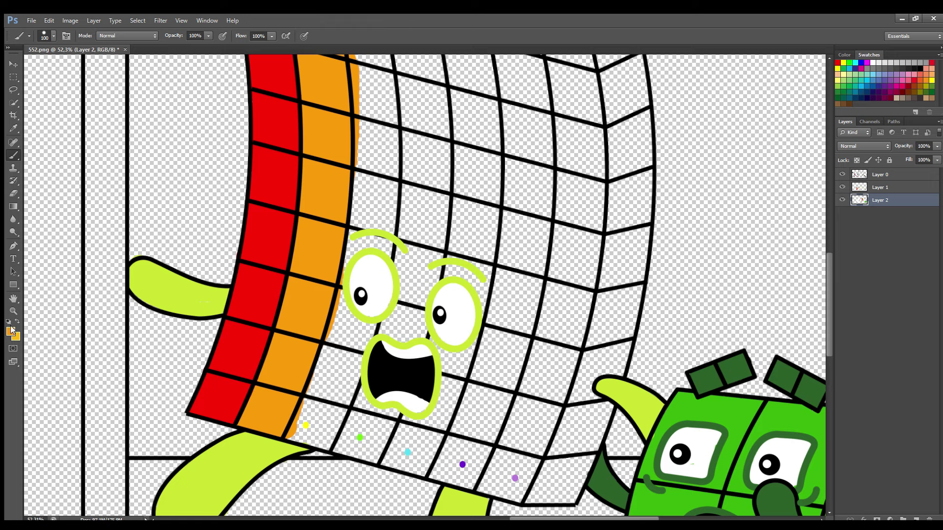
left_click(306, 425, "alt")
mouse_move(307, 448)
left_mouse_down()
mouse_move(363, 351)
mouse_move(391, 201)
mouse_move(376, 67)
mouse_move(375, 242)
mouse_move(315, 431)
left_mouse_up()
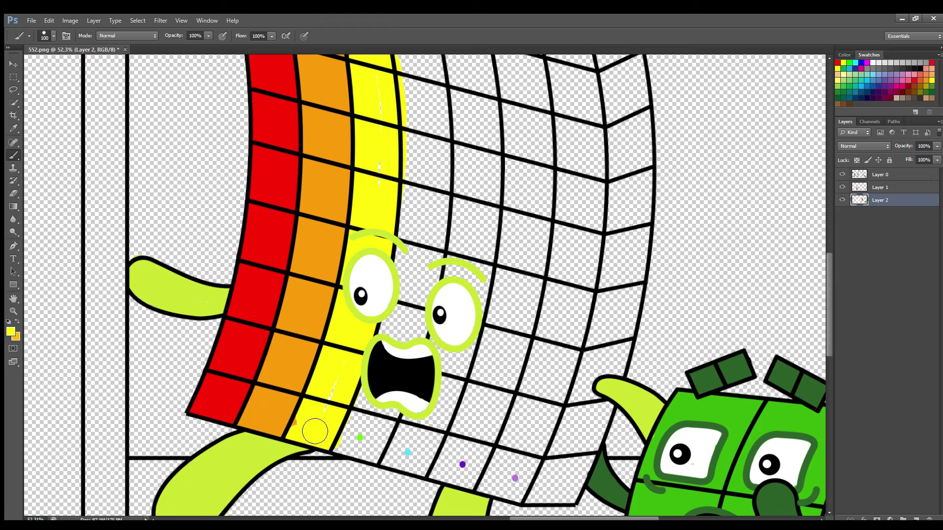
Fill the lower part of the fourth column, behind the face, with the bright green of its marker dot
left_click(360, 437, "alt")
key("bracketleft")
key("bracketleft")
mouse_move(339, 451)
left_mouse_down()
mouse_move(352, 453)
mouse_move(440, 99)
mouse_move(432, 56)
mouse_move(396, 366)
mouse_move(356, 445)
left_mouse_up()
key("bracketright")
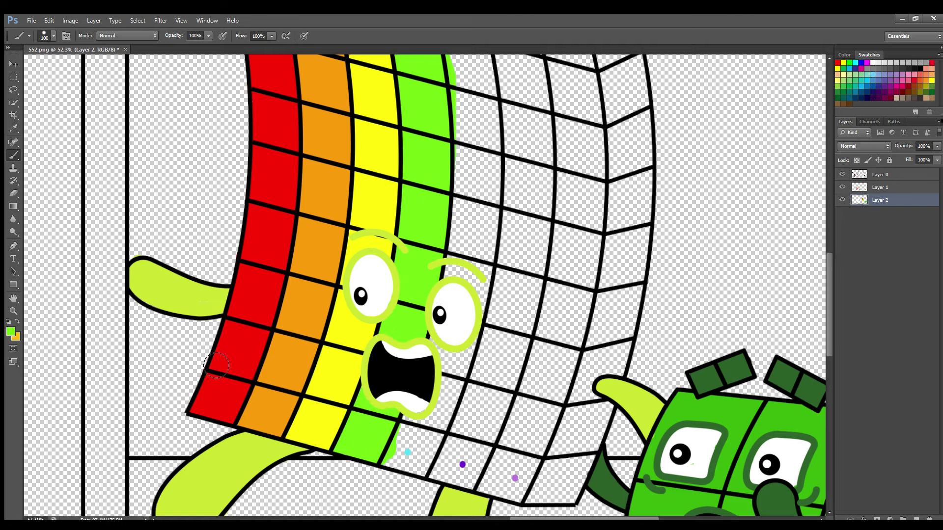
Fill the lower part of the fifth column with the cyan sampled from its marker dot
left_click(408, 452, "alt")
key("bracketright")
key("bracketright")
key("bracketright")
key("bracketright")
key("bracketright")
key("bracketright")
key("bracketright")
mouse_move(392, 466)
left_mouse_down()
mouse_move(411, 454)
mouse_move(484, 315)
mouse_move(496, 252)
mouse_move(484, 81)
mouse_move(477, 128)
left_mouse_up()
key("bracketleft")
key("bracketleft")
key("bracketleft")
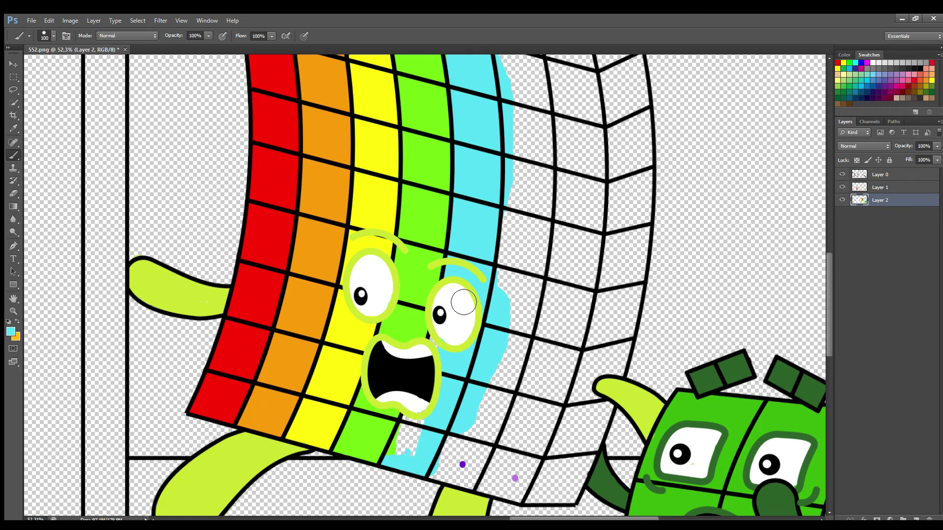
left_click_drag(425, 429, 410, 456)
Paint the lower part of the sixth column dark violet, using the colour of its marker dot
key("bracketleft")
key("bracketleft")
key("bracketleft")
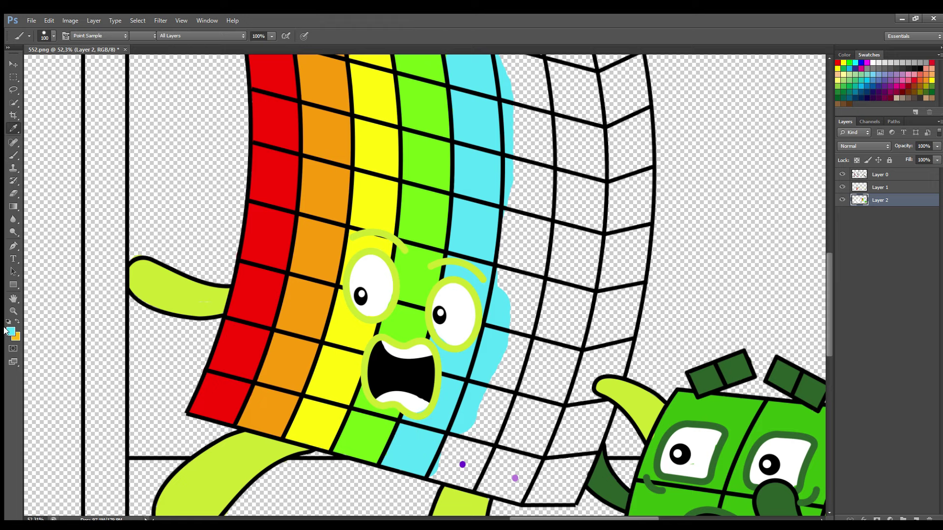
left_click(462, 465, "alt")
mouse_move(457, 438)
left_mouse_down()
mouse_move(447, 476)
mouse_move(471, 488)
mouse_move(535, 139)
left_mouse_up()
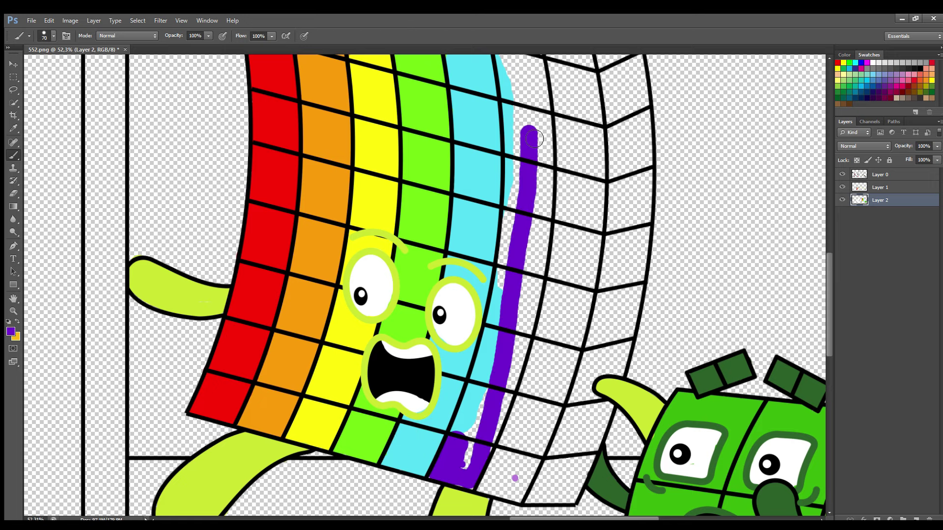
mouse_move(499, 458)
left_mouse_down()
mouse_move(538, 231)
mouse_move(533, 64)
mouse_move(513, 68)
mouse_move(476, 469)
left_mouse_up()
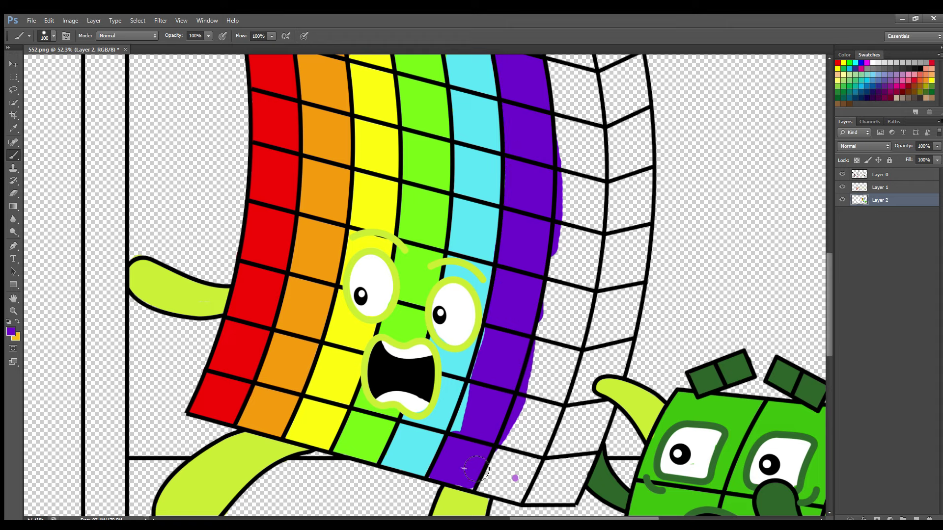
Paint the seventh column, the adjoining side face and their top cell light purple, sampled from the marker dot
left_click(515, 478, "alt")
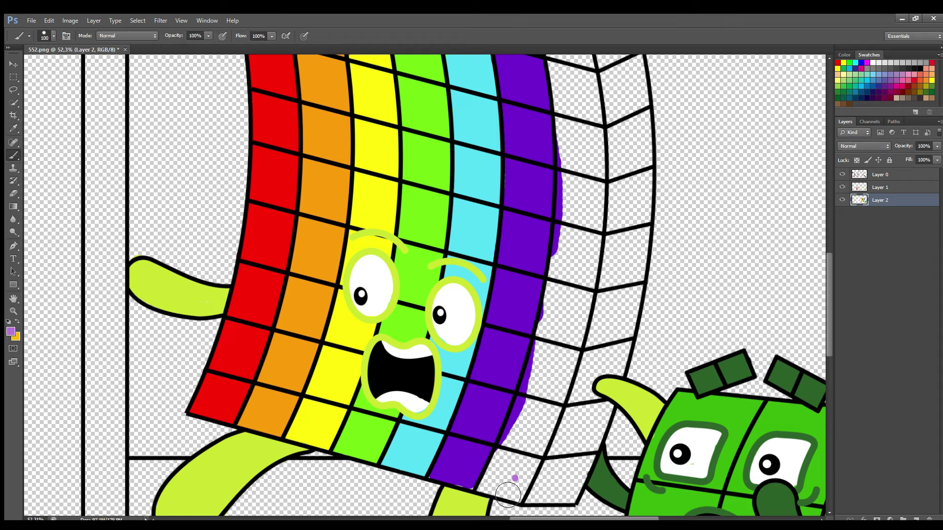
key("bracketleft")
mouse_move(505, 499)
left_mouse_down()
mouse_move(562, 497)
mouse_move(597, 459)
mouse_move(591, 431)
mouse_move(516, 489)
mouse_move(563, 319)
mouse_move(545, 432)
mouse_move(557, 491)
mouse_move(602, 128)
mouse_move(587, 73)
mouse_move(573, 335)
mouse_move(594, 442)
mouse_move(620, 197)
mouse_move(642, 196)
mouse_move(644, 293)
left_mouse_up()
key("bracketright")
key("bracketright")
key("bracketright")
left_click_drag(830, 333, 828, 284)
mouse_move(512, 120)
left_mouse_down()
mouse_move(572, 240)
mouse_move(578, 278)
mouse_move(534, 139)
mouse_move(550, 123)
mouse_move(581, 131)
mouse_move(609, 182)
mouse_move(638, 287)
mouse_move(606, 259)
mouse_move(556, 145)
left_mouse_up()
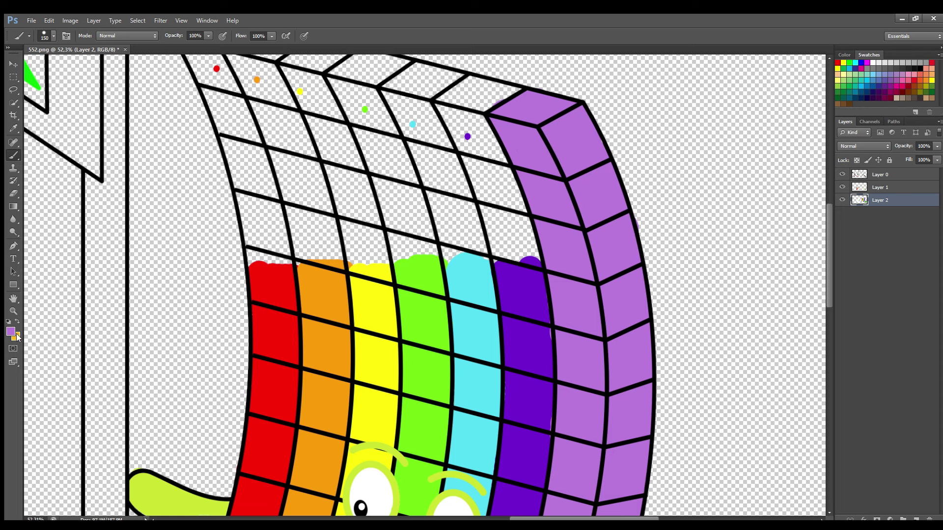
Extend the dark violet of the sixth column up through its upper cells and top face
left_click(514, 300, "alt")
key("bracketleft")
key("bracketleft")
key("bracketleft")
key("bracketleft")
mouse_move(525, 266)
left_mouse_down()
mouse_move(456, 110)
mouse_move(482, 92)
mouse_move(508, 101)
mouse_move(517, 94)
mouse_move(492, 109)
mouse_move(508, 190)
mouse_move(486, 129)
mouse_move(538, 262)
mouse_move(520, 207)
mouse_move(538, 243)
mouse_move(532, 264)
mouse_move(478, 124)
left_mouse_up()
Extend the cyan of the fifth column up through its upper cells and top face
left_click(461, 288, "alt")
key("bracketright")
key("bracketright")
key("bracketright")
key("bracketright")
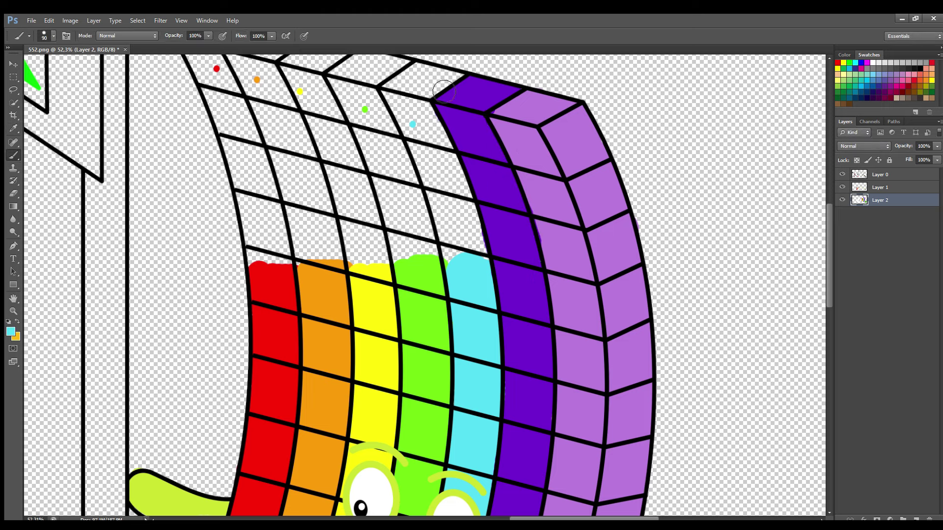
mouse_move(459, 80)
left_mouse_down()
mouse_move(416, 73)
mouse_move(426, 81)
mouse_move(389, 91)
mouse_move(435, 214)
mouse_move(470, 261)
mouse_move(482, 243)
mouse_move(426, 121)
mouse_move(445, 88)
mouse_move(434, 121)
mouse_move(479, 236)
mouse_move(457, 168)
mouse_move(475, 223)
mouse_move(452, 197)
mouse_move(415, 97)
mouse_move(469, 261)
left_mouse_up()
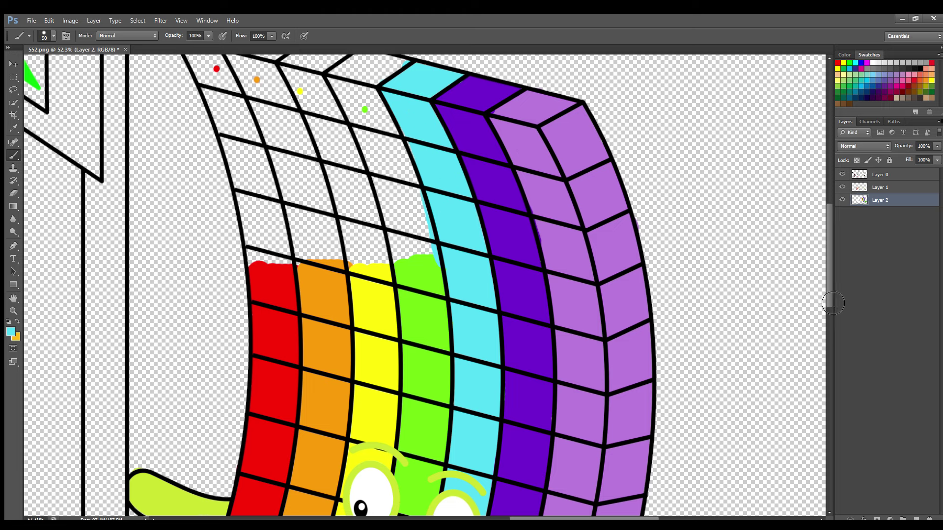
Extend the bright green of the fourth column up through its upper cells and top face
left_click_drag(830, 301, 829, 289)
left_click(11, 333)
left_click(413, 328)
key("b")
mouse_move(410, 115)
left_mouse_down()
mouse_move(368, 111)
mouse_move(345, 134)
mouse_move(413, 317)
mouse_move(438, 322)
mouse_move(376, 138)
mouse_move(393, 124)
mouse_move(373, 128)
mouse_move(423, 310)
left_mouse_up()
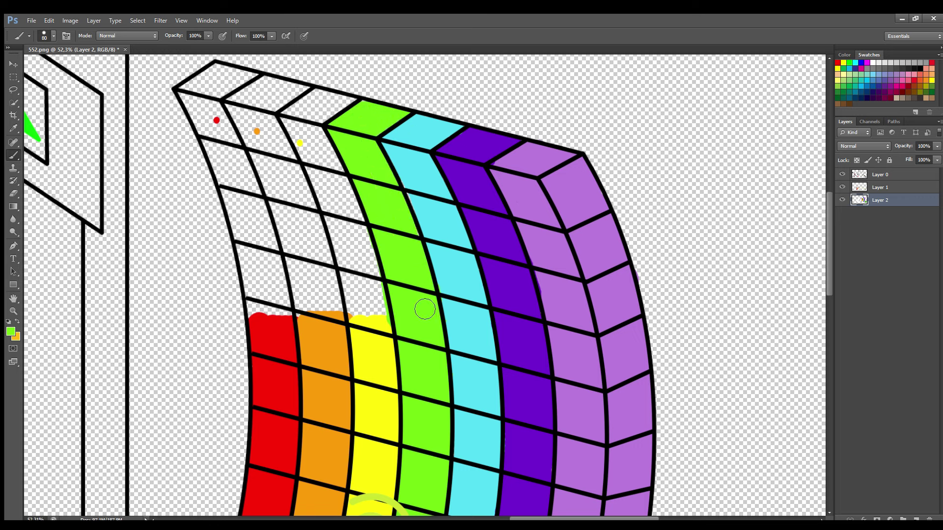
Extend the yellow of the third column up through its upper cells and top face
key("i")
left_click(368, 361)
key("b")
mouse_move(372, 334)
left_mouse_down()
mouse_move(383, 303)
mouse_move(325, 145)
mouse_move(364, 226)
mouse_move(364, 324)
mouse_move(297, 124)
mouse_move(381, 330)
mouse_move(305, 118)
mouse_move(354, 104)
mouse_move(319, 127)
mouse_move(296, 91)
mouse_move(270, 83)
mouse_move(285, 94)
mouse_move(253, 101)
mouse_move(307, 320)
mouse_move(341, 316)
mouse_move(333, 268)
mouse_move(287, 150)
mouse_move(319, 231)
mouse_move(261, 113)
mouse_move(299, 98)
mouse_move(229, 75)
mouse_move(184, 94)
mouse_move(198, 103)
mouse_move(238, 199)
mouse_move(201, 113)
mouse_move(257, 284)
mouse_move(281, 321)
mouse_move(288, 304)
mouse_move(223, 114)
mouse_move(233, 92)
left_mouse_up()
Fill the remaining upper cells and top faces of the second column with orange and the first with red
key("bracketleft")
key("bracketleft")
key("bracketleft")
left_click(315, 335, "alt")
key("bracketright")
key("bracketright")
key("bracketright")
left_click(269, 328, "alt")
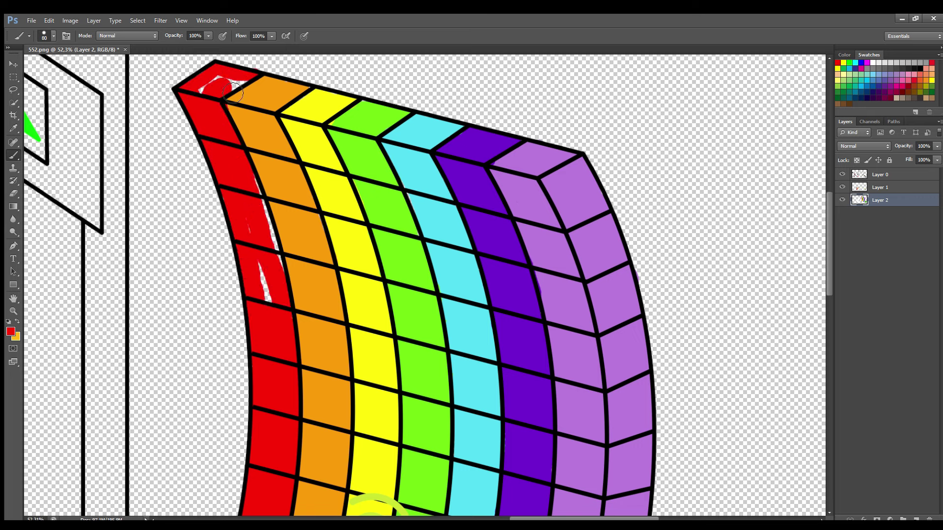
left_click_drag(259, 197, 275, 278)
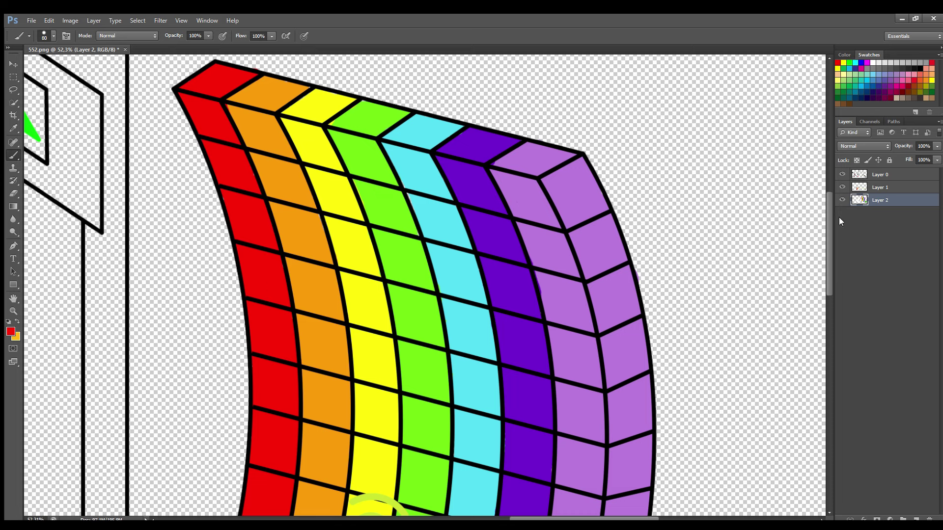
Dab a soft red glow inside the stitched zombie block's left eye on Layer 0
left_click(874, 189)
left_click_drag(592, 519, 381, 520)
left_click_drag(831, 290, 832, 384)
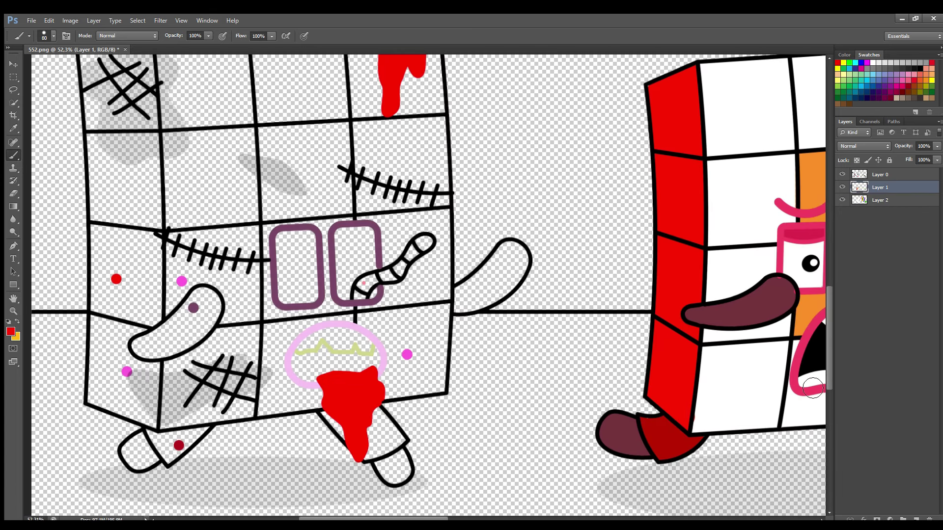
key("i")
key("b")
left_click(913, 178)
key("bracketright")
key("bracketright")
key("bracketright")
key("bracketright")
left_click(300, 272)
left_click(300, 272)
left_click(300, 272)
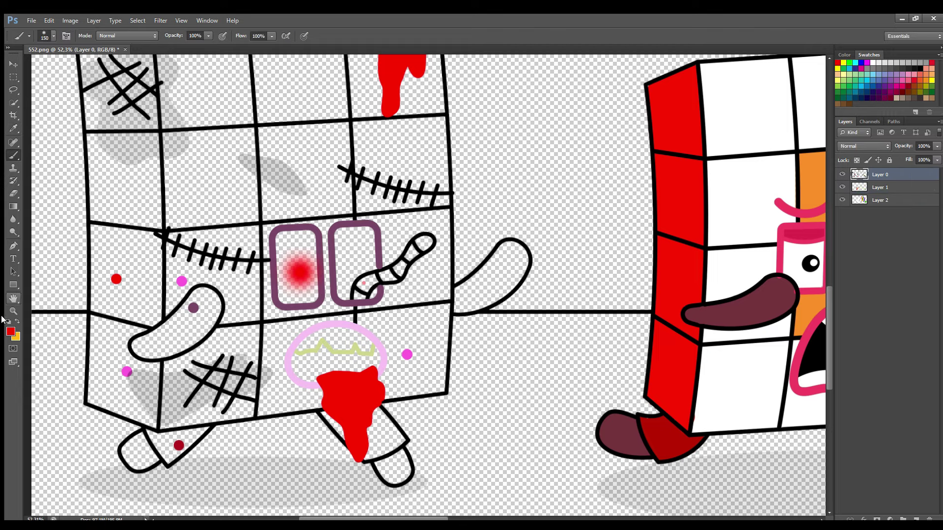
Add a black pupil over the red glow, and paint the zombie block's eyes and upper teeth pale green on Layer 1
left_click(11, 331)
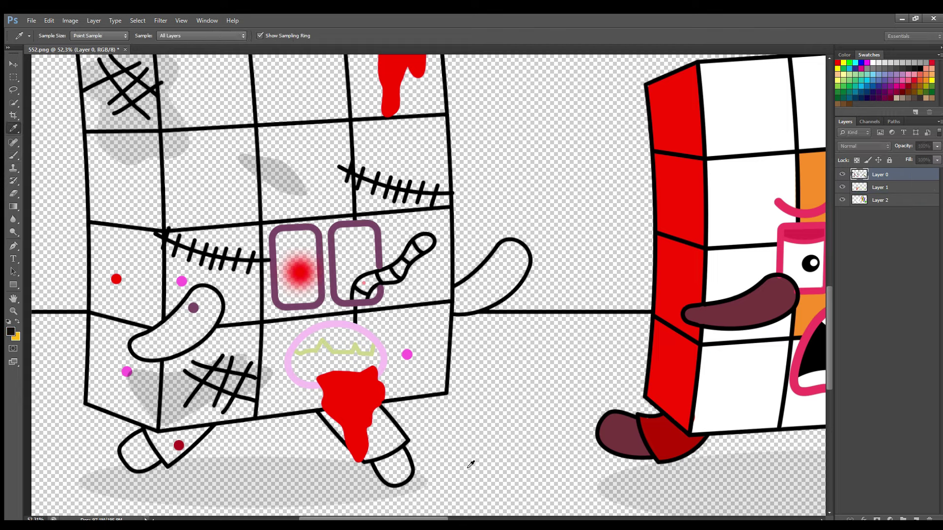
left_click(330, 346, "alt")
key("bracketright")
key("bracketright")
left_click(903, 188)
mouse_move(297, 246)
left_mouse_down()
mouse_move(291, 299)
mouse_move(315, 304)
mouse_move(305, 242)
mouse_move(319, 286)
left_mouse_up()
mouse_move(346, 238)
left_mouse_down()
mouse_move(347, 297)
mouse_move(374, 297)
mouse_move(369, 254)
left_mouse_up()
key("bracketleft")
mouse_move(306, 350)
left_mouse_down()
mouse_move(370, 350)
mouse_move(343, 338)
mouse_move(319, 338)
mouse_move(374, 371)
mouse_move(316, 377)
mouse_move(295, 361)
mouse_move(334, 377)
mouse_move(323, 382)
mouse_move(299, 363)
mouse_move(317, 362)
mouse_move(324, 350)
mouse_move(359, 361)
mouse_move(308, 366)
left_mouse_up()
Fill the zombie block's mouth with black below the teeth and colour the worm in its eye pink
left_click(12, 332)
left_click(683, 480)
key("Return")
key("bracketleft")
key("bracketleft")
key("bracketleft")
key("bracketleft")
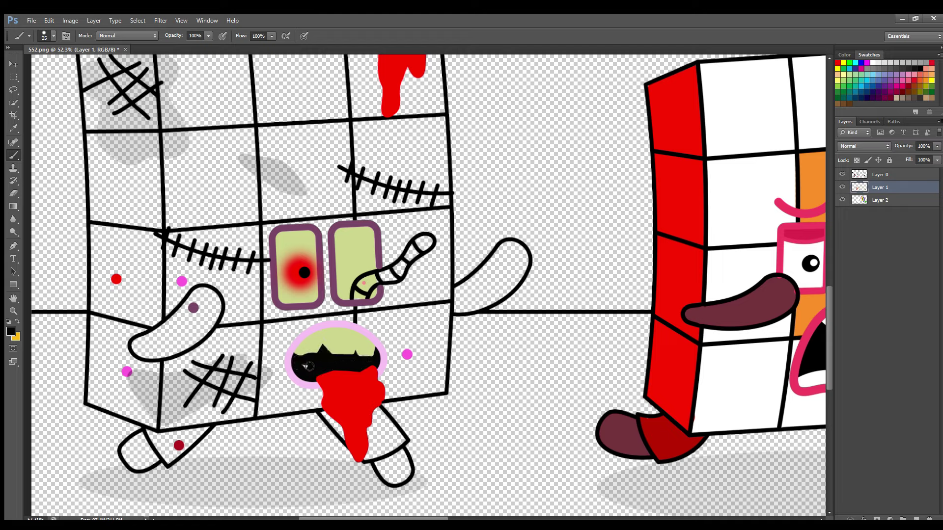
left_click(364, 284, "alt")
left_click_drag(370, 290, 404, 268)
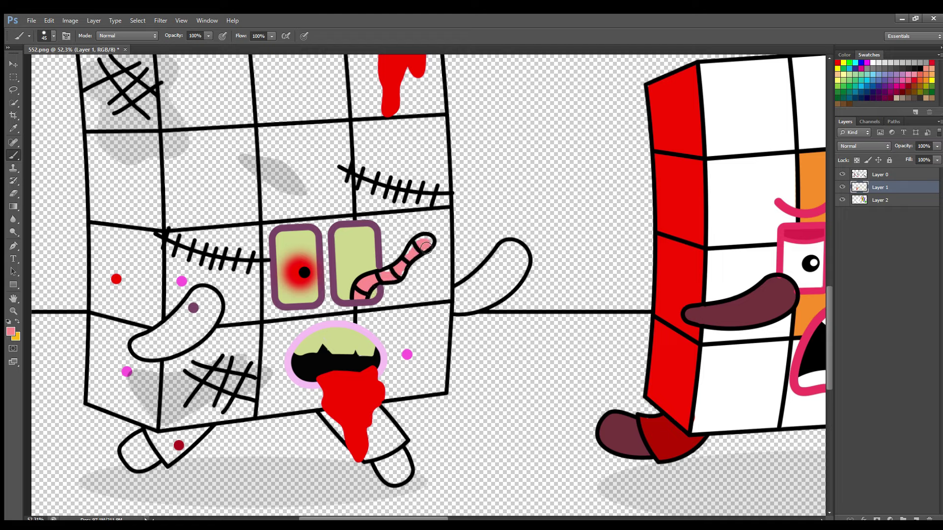
Paint the zombie block's arms and feet with the dull purple sampled from the marker dot on its arm
left_click(194, 308, "alt")
mouse_move(145, 353)
left_mouse_down()
mouse_move(218, 310)
mouse_move(182, 348)
mouse_move(153, 358)
mouse_move(210, 329)
mouse_move(166, 358)
mouse_move(208, 303)
left_mouse_up()
mouse_move(466, 300)
left_mouse_down()
mouse_move(516, 265)
mouse_move(526, 281)
mouse_move(476, 309)
mouse_move(494, 284)
left_mouse_up()
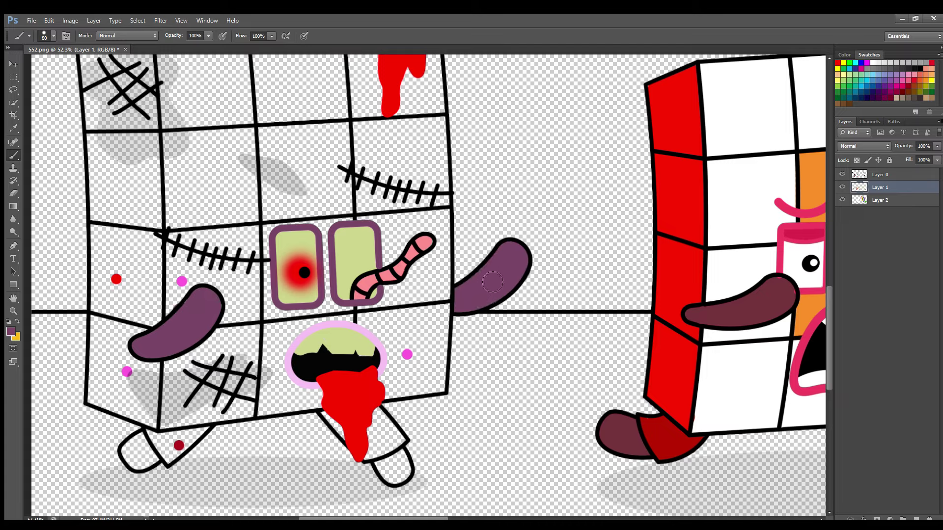
mouse_move(380, 468)
left_mouse_down()
mouse_move(405, 474)
mouse_move(404, 458)
mouse_move(397, 484)
left_mouse_up()
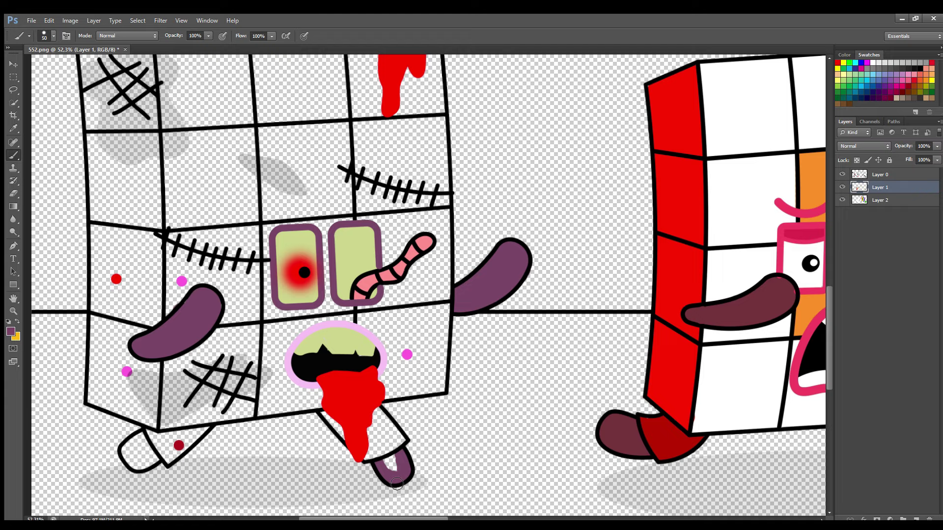
mouse_move(139, 434)
left_mouse_down()
mouse_move(151, 458)
mouse_move(138, 467)
mouse_move(137, 445)
mouse_move(139, 458)
mouse_move(209, 430)
mouse_move(152, 436)
mouse_move(170, 461)
mouse_move(202, 436)
left_mouse_up()
Fill both of the zombie block's trouser legs with the dark red sampled from their marker dot
left_click(179, 445, "alt")
key("bracketleft")
key("bracketleft")
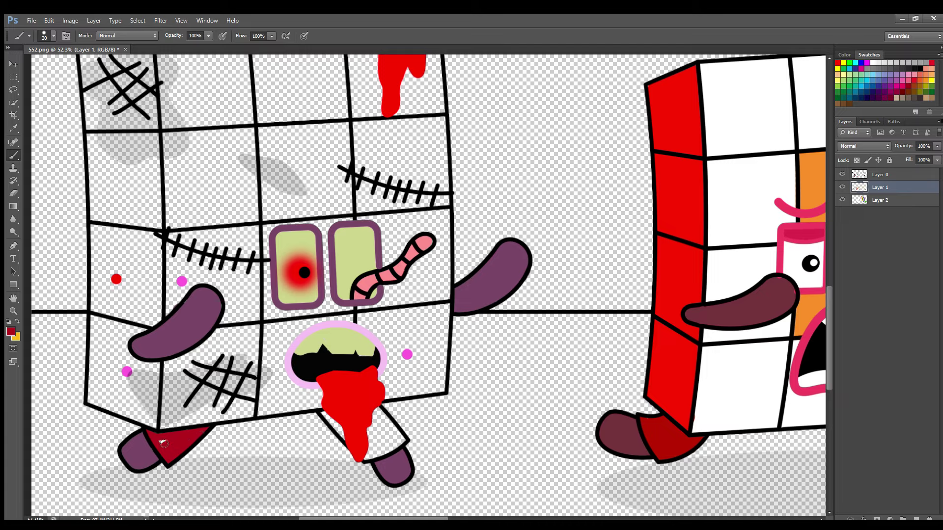
key("bracketright")
key("bracketright")
mouse_move(368, 460)
left_mouse_down()
mouse_move(401, 444)
mouse_move(386, 423)
mouse_move(399, 436)
mouse_move(383, 448)
left_mouse_up()
left_click(8, 329)
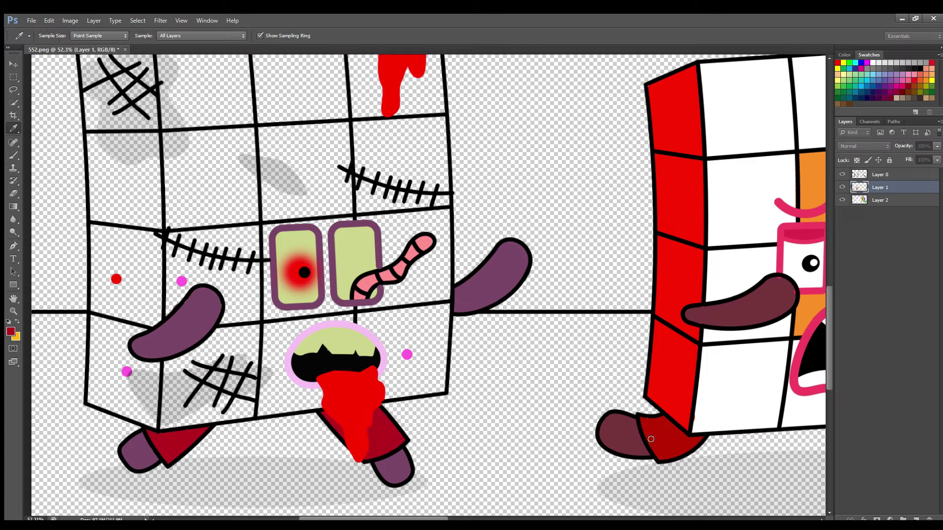
left_click(566, 374)
key("Return")
left_click(892, 202)
Paint the bone sticking out of the zombie block on Layer 1 with the pale green sampled from its eye
left_click(9, 332)
left_click(347, 261)
key("b")
left_click(879, 187)
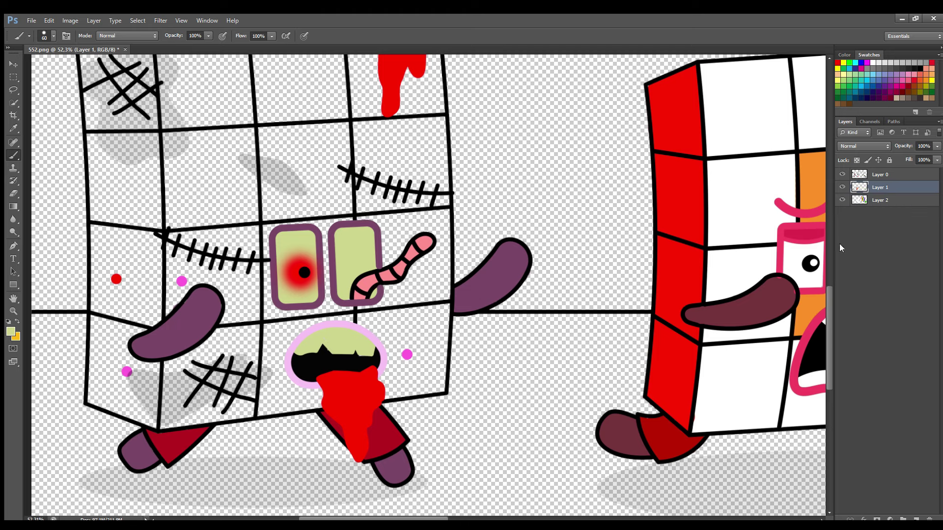
scroll(825, 264, "up", 5)
mouse_move(407, 118)
left_mouse_down()
mouse_move(432, 120)
mouse_move(415, 143)
mouse_move(404, 200)
left_mouse_up()
Paint white along the edges of the zombie block's front squares on Layer 2
left_click(11, 329)
left_click(735, 412)
key("Return")
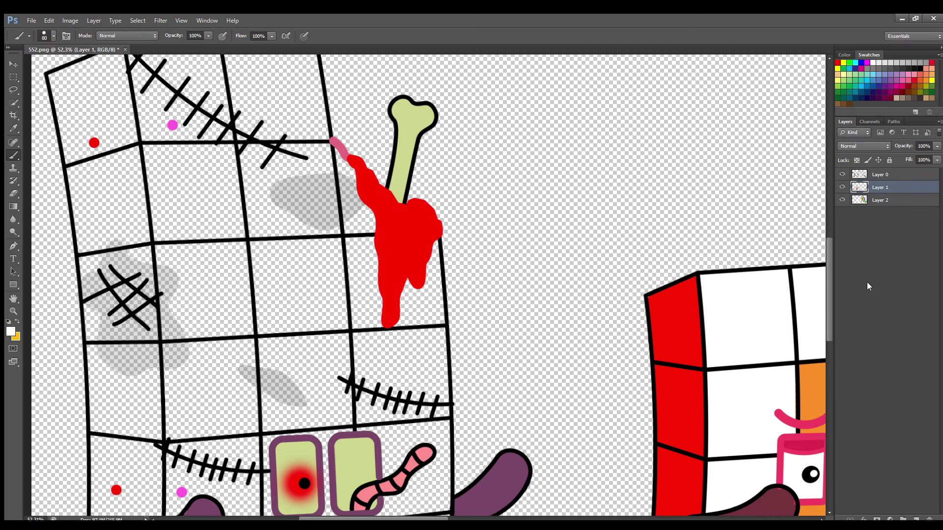
left_click(880, 200)
left_click_drag(828, 308, 828, 298)
left_click_drag(236, 107, 276, 513)
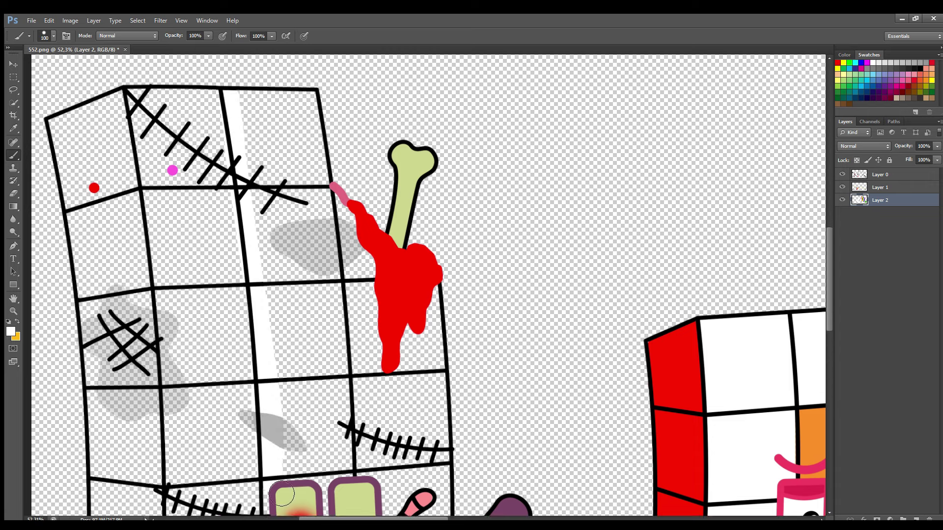
key("bracketright")
key("bracketright")
mouse_move(432, 513)
left_mouse_down()
mouse_move(437, 300)
mouse_move(440, 447)
left_mouse_up()
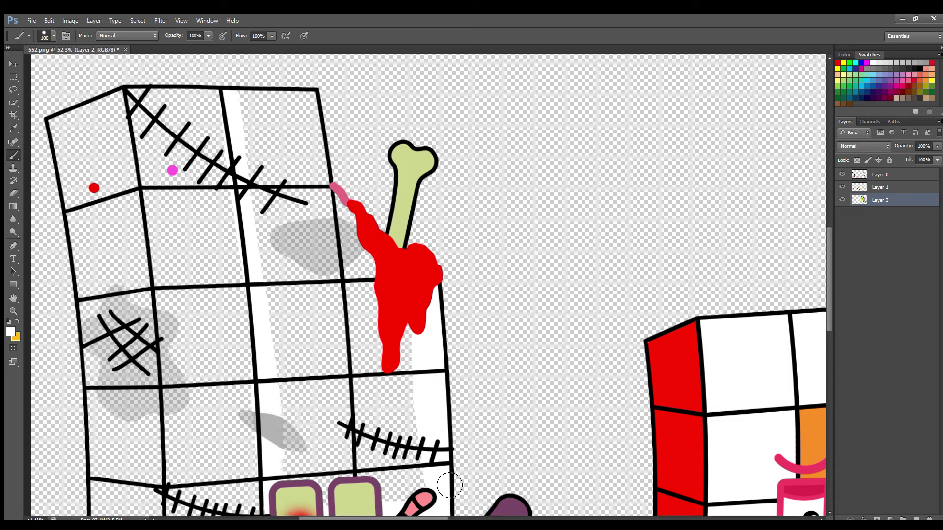
Fill the rest of the zombie block's front squares above the eyes with white, except the magenta column
key("bracketright")
key("bracketright")
mouse_move(424, 339)
left_mouse_down()
mouse_move(383, 305)
mouse_move(353, 231)
mouse_move(329, 206)
mouse_move(323, 157)
left_mouse_up()
key("ctrl+z")
key("bracketleft")
key("bracketleft")
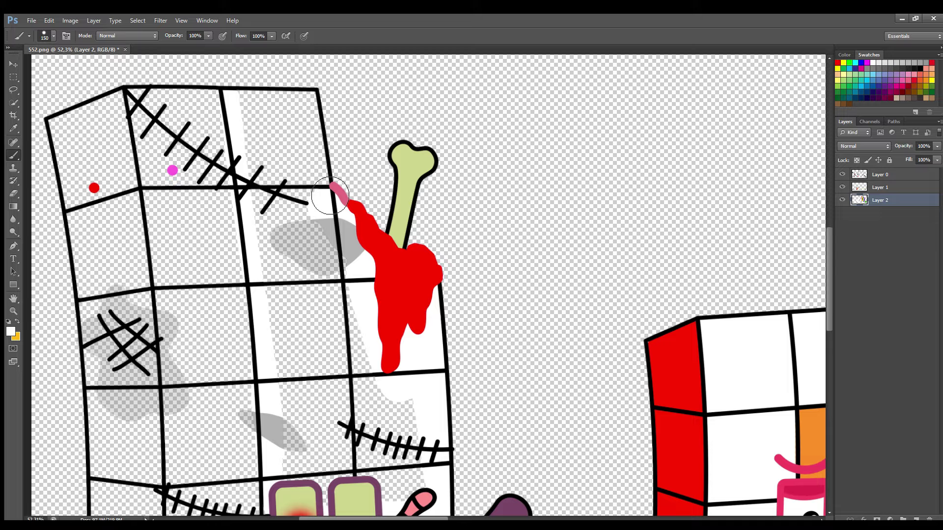
mouse_move(322, 200)
left_mouse_down()
mouse_move(309, 106)
mouse_move(255, 101)
mouse_move(316, 295)
mouse_move(357, 508)
mouse_move(388, 423)
mouse_move(317, 389)
mouse_move(314, 471)
left_mouse_up()
key("bracketright")
key("bracketright")
Paint the zombie block's front column next to the side face magenta, sampled from its marker dot
key("i")
left_click(172, 171)
key("b")
mouse_move(131, 91)
left_mouse_down()
mouse_move(165, 226)
mouse_move(183, 398)
left_mouse_up()
mouse_move(176, 293)
left_mouse_down()
mouse_move(186, 515)
mouse_move(259, 514)
mouse_move(239, 223)
mouse_move(216, 107)
mouse_move(226, 153)
mouse_move(209, 109)
mouse_move(172, 106)
mouse_move(163, 112)
mouse_move(170, 125)
mouse_move(157, 111)
mouse_move(183, 250)
mouse_move(185, 131)
mouse_move(216, 352)
mouse_move(223, 503)
mouse_move(228, 395)
mouse_move(225, 402)
mouse_move(187, 165)
left_mouse_up()
key("bracketright")
key("bracketright")
key("bracketright")
key("bracketright")
key("bracketright")
key("bracketright")
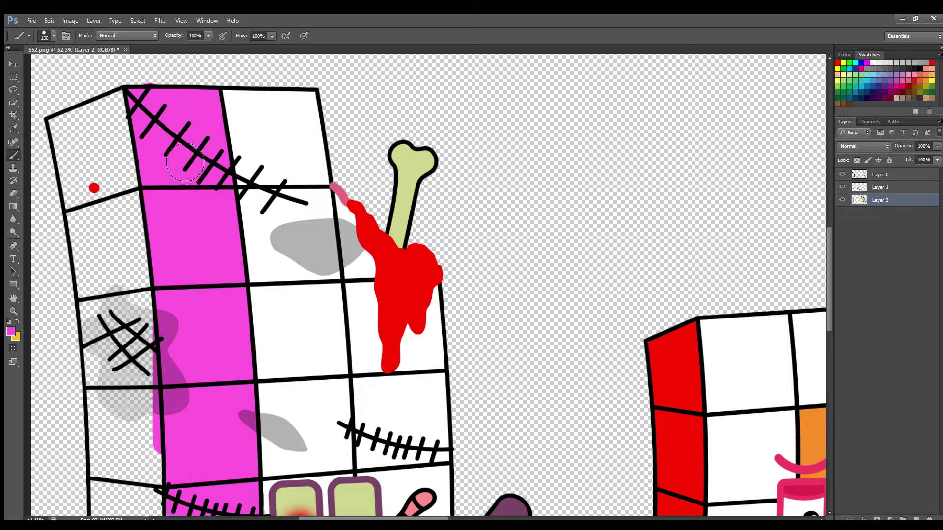
Fill the zombie block's side face above its lowest square with the red sampled from its marker dot
left_click(93, 189, "alt")
key("bracketleft")
key("bracketleft")
key("bracketleft")
mouse_move(58, 128)
left_mouse_down()
mouse_move(81, 162)
mouse_move(71, 151)
mouse_move(108, 381)
mouse_move(107, 506)
mouse_move(163, 513)
mouse_move(151, 401)
mouse_move(163, 403)
mouse_move(164, 444)
mouse_move(123, 106)
mouse_move(138, 276)
left_mouse_up()
left_click_drag(138, 235, 152, 328)
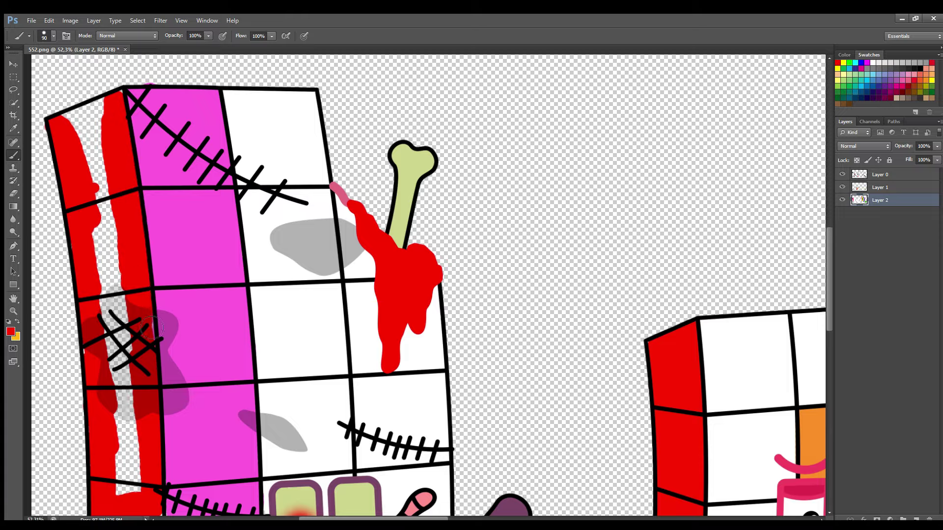
mouse_move(121, 108)
left_mouse_down()
mouse_move(76, 132)
mouse_move(105, 118)
mouse_move(118, 351)
left_mouse_up()
key("bracketright")
key("bracketright")
key("bracketright")
mouse_move(91, 143)
left_mouse_down()
mouse_move(125, 425)
mouse_move(143, 482)
left_mouse_up()
left_click_drag(830, 281, 833, 338)
mouse_move(100, 279)
left_mouse_down()
mouse_move(104, 316)
mouse_move(161, 319)
mouse_move(126, 304)
left_mouse_up()
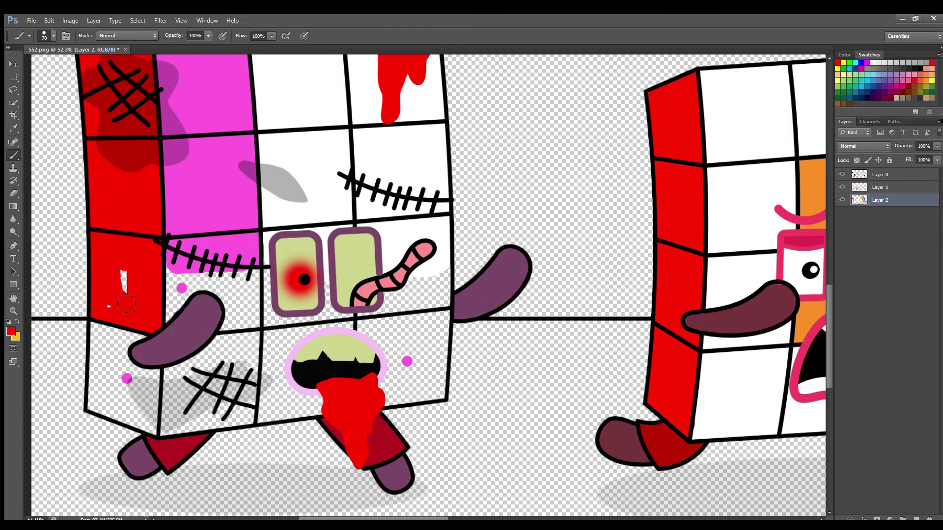
Paint the zombie block's whole bottom row and the square beside its eyes magenta
left_click(9, 332)
left_click(214, 211)
key("Return")
key("bracketright")
key("bracketright")
mouse_move(185, 265)
left_mouse_down()
mouse_move(187, 335)
mouse_move(240, 333)
mouse_move(249, 270)
mouse_move(255, 294)
mouse_move(229, 261)
mouse_move(202, 299)
left_mouse_up()
mouse_move(142, 338)
left_mouse_down()
mouse_move(111, 342)
mouse_move(101, 418)
mouse_move(147, 432)
mouse_move(400, 400)
mouse_move(430, 405)
mouse_move(443, 366)
mouse_move(304, 334)
mouse_move(145, 379)
mouse_move(417, 366)
mouse_move(132, 393)
mouse_move(147, 398)
left_mouse_up()
key("bracketright")
key("bracketright")
key("bracketright")
key("bracketright")
key("bracketright")
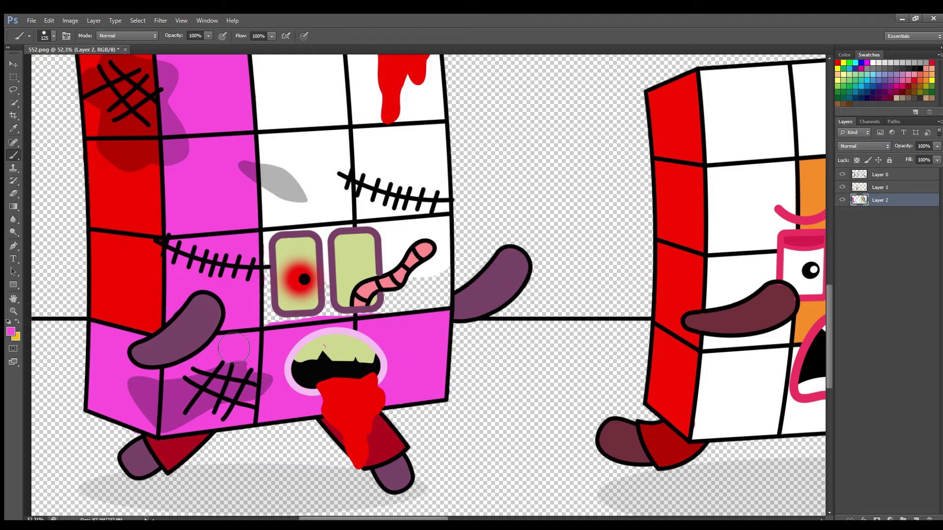
Fill the remaining gaps around the zombie block's eyes and worm with the sampled white
left_click(305, 216, "alt")
key("bracketleft")
mouse_move(290, 252)
left_mouse_down()
mouse_move(275, 282)
mouse_move(286, 309)
mouse_move(275, 320)
mouse_move(346, 317)
left_mouse_up()
key("ctrl+z")
key("bracketleft")
key("bracketleft")
key("bracketleft")
key("ctrl+z")
mouse_move(276, 321)
left_mouse_down()
mouse_move(444, 300)
mouse_move(371, 303)
left_mouse_up()
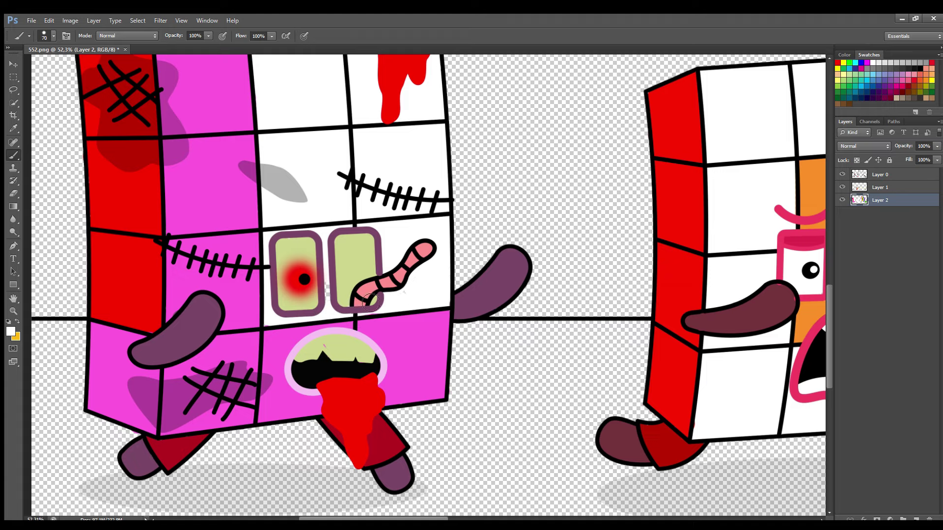
Paint the elevator's floor display dark grey around the 5 and green arrow on Layer 1, erasing any overspill
left_click_drag(796, 434, 492, 435)
scroll(492, 435, "down", 4)
scroll(491, 435, "down", 2)
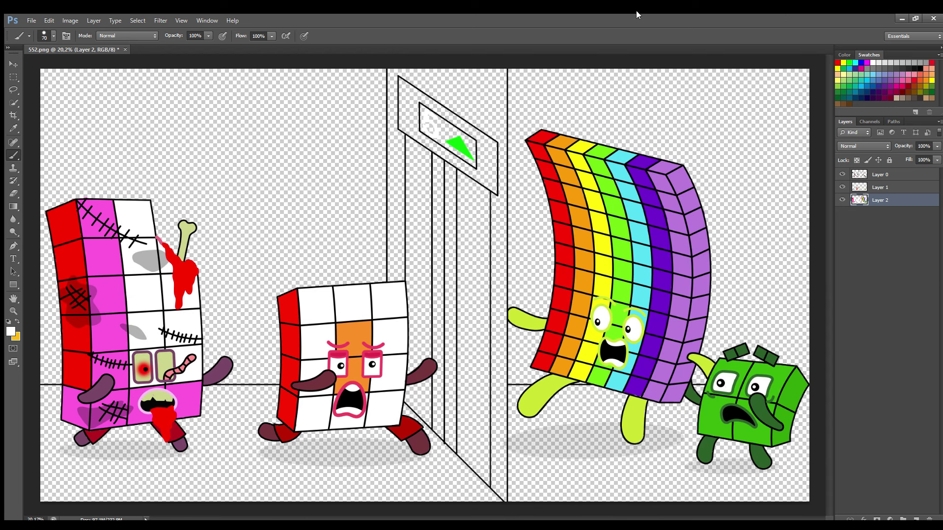
key("i")
key("b")
left_click(881, 191)
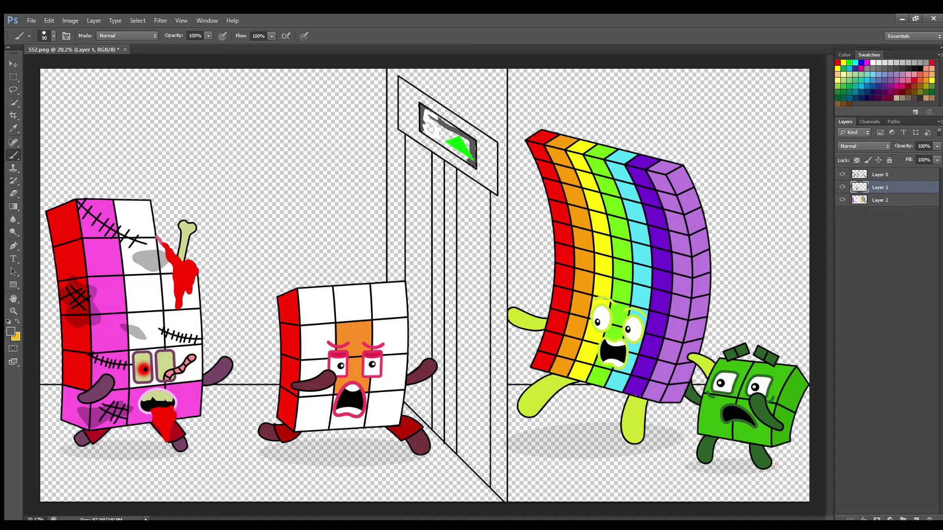
left_click_drag(472, 161, 426, 129)
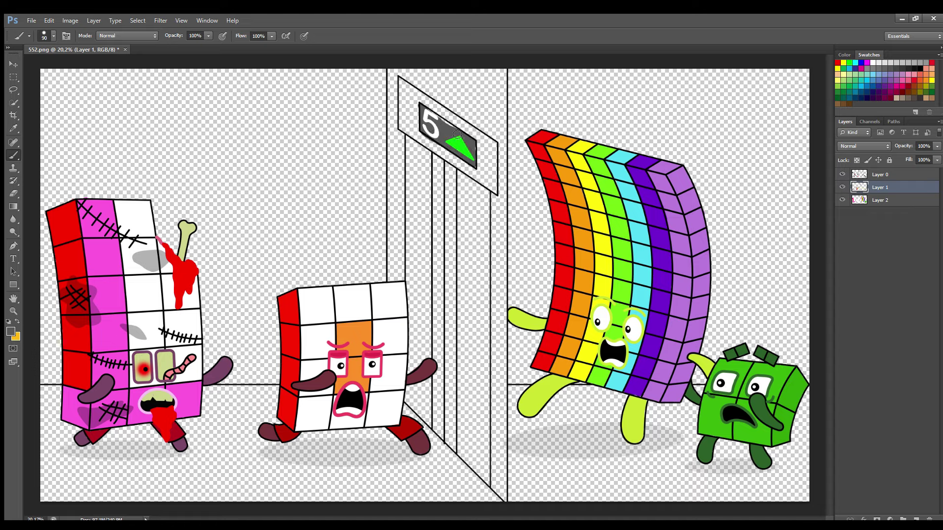
left_click(13, 193)
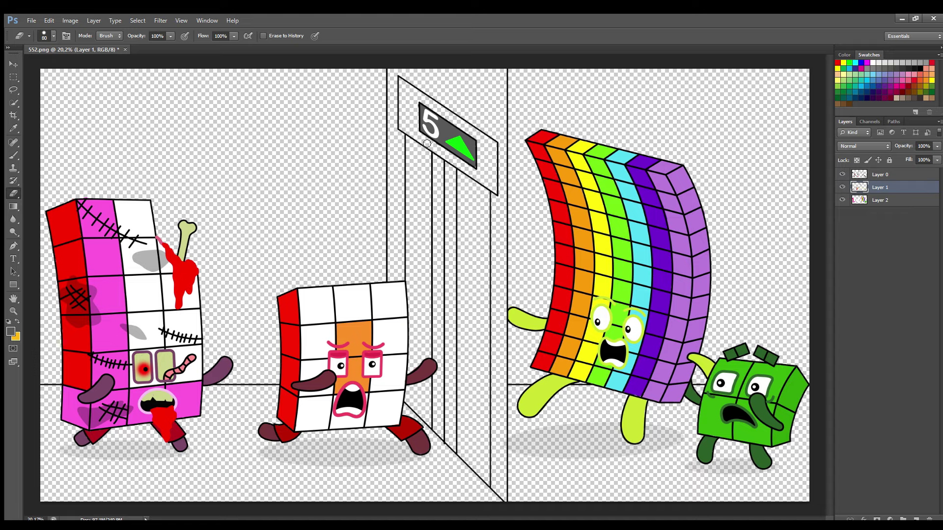
Paint the elevator sign surrounding the floor display near-black on Layer 2 and clean up its edges with the Eraser
key("alt+bracketleft")
key("i")
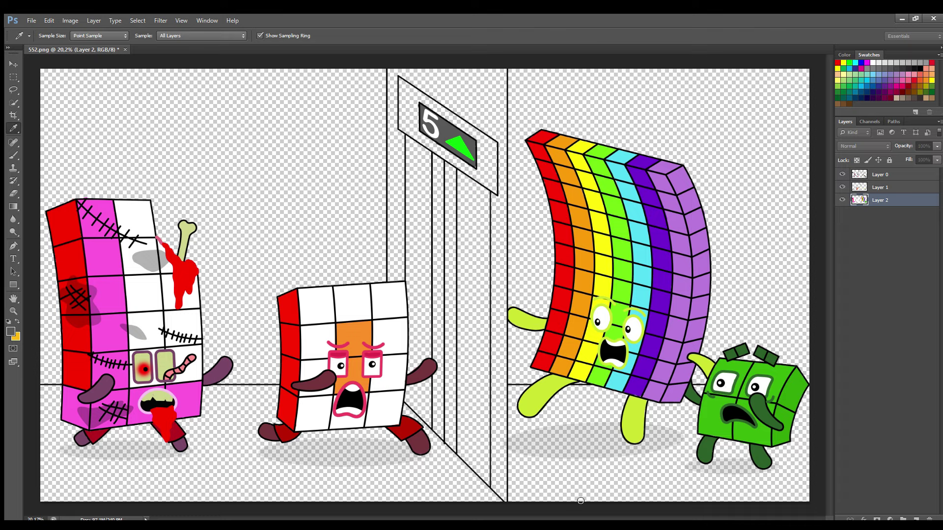
key("b")
mouse_move(402, 92)
left_mouse_down()
mouse_move(429, 146)
mouse_move(491, 191)
mouse_move(493, 154)
left_mouse_up()
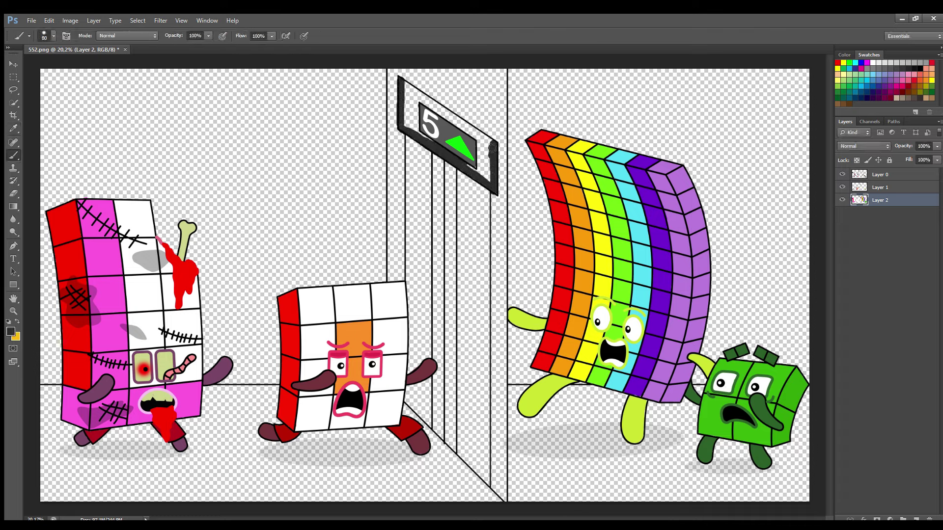
key("bracketright")
key("bracketright")
mouse_move(404, 84)
left_mouse_down()
mouse_move(486, 143)
mouse_move(477, 147)
mouse_move(414, 104)
left_mouse_up()
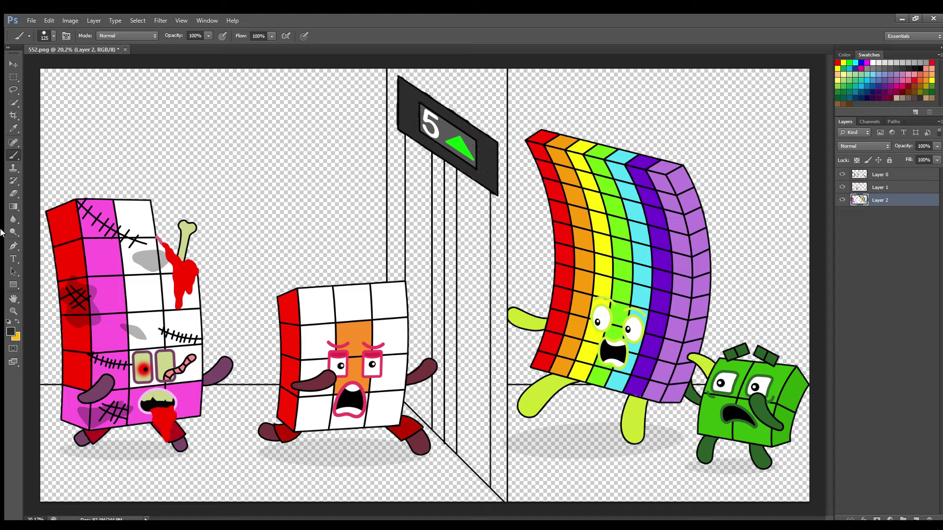
left_click(13, 193)
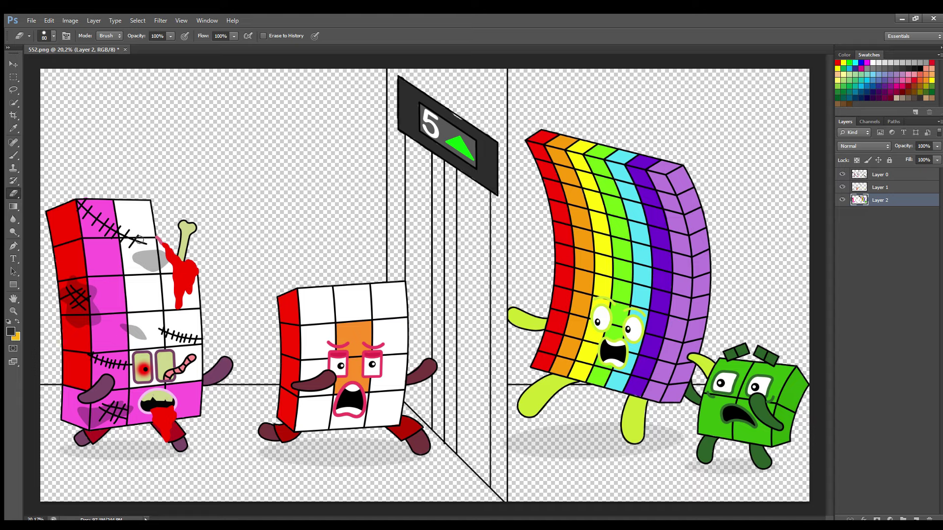
Paint the two narrow centre strips of the elevator doors near-black and erase the overspill along their edges
left_click(14, 156)
left_click_drag(440, 161, 447, 208)
mouse_move(440, 154)
left_mouse_down()
mouse_move(450, 442)
mouse_move(451, 212)
mouse_move(450, 310)
left_mouse_up()
key("bracketright")
key("e")
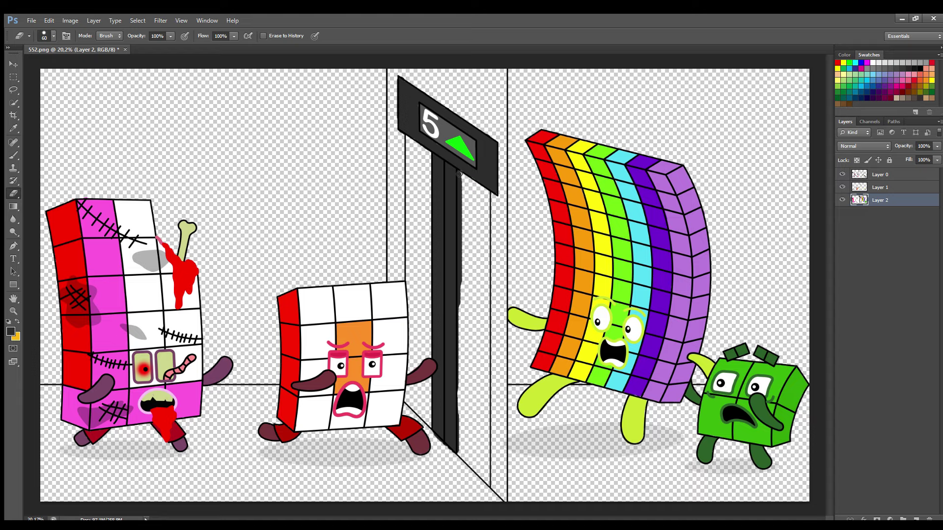
key("ctrl+z")
mouse_move(458, 211)
left_mouse_down()
mouse_move(455, 276)
mouse_move(459, 258)
left_mouse_up()
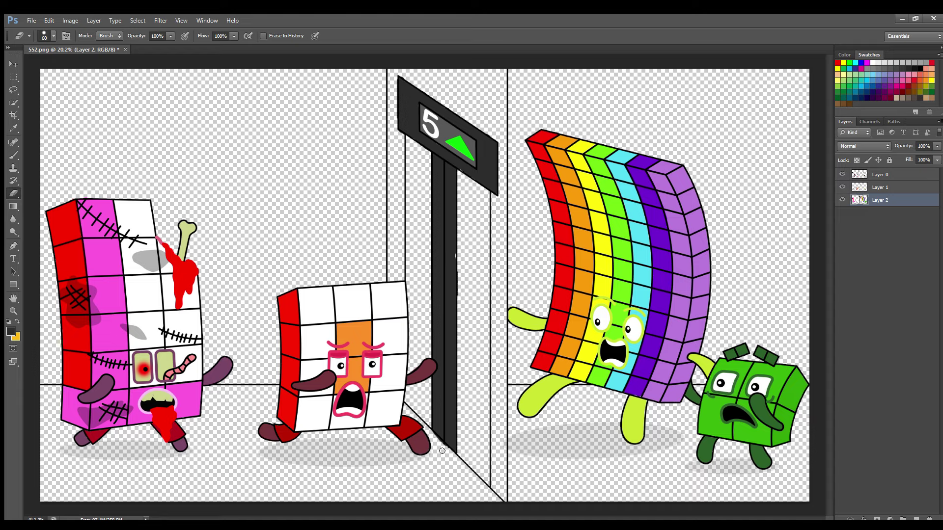
Add a new layer beneath Layer 2 and paint the elevator's left outer panel mid-grey on it
left_click(14, 155)
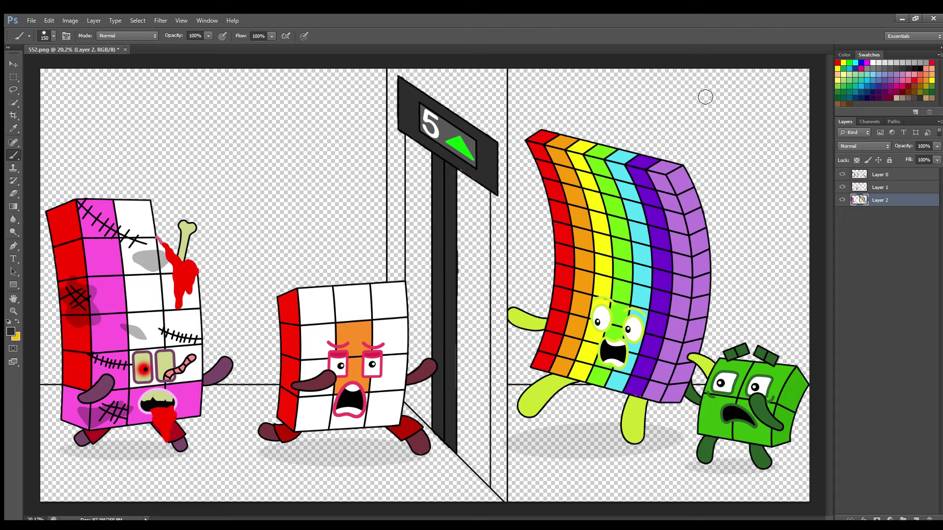
left_click(917, 520)
left_click_drag(909, 202, 905, 241)
left_click(11, 331)
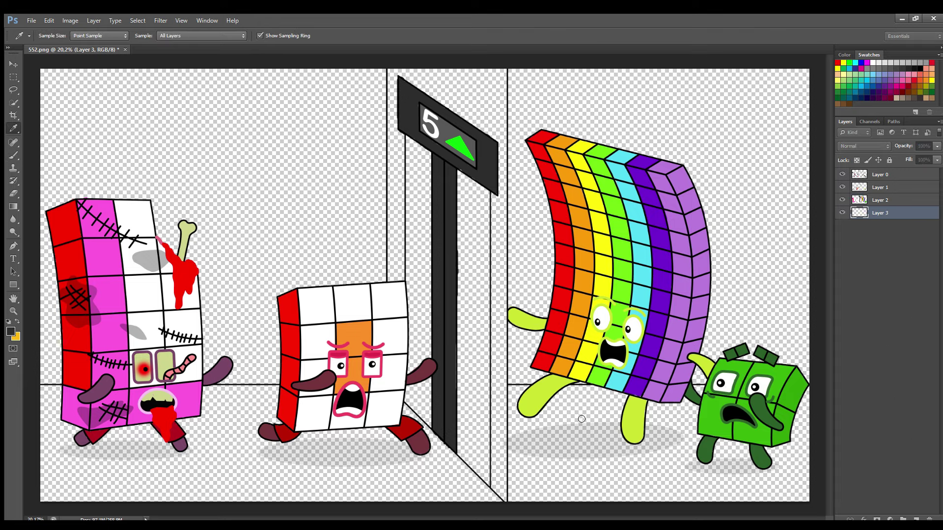
left_click(575, 448)
key("Return")
key("bracketright")
key("bracketright")
mouse_move(423, 157)
left_mouse_down()
mouse_move(435, 396)
mouse_move(428, 373)
mouse_move(426, 403)
mouse_move(453, 428)
mouse_move(427, 392)
mouse_move(479, 449)
mouse_move(468, 457)
mouse_move(485, 475)
left_mouse_up()
Fill the elevator's right outer panel with the same grey and erase the overspill beyond its frame
key("bracketleft")
key("bracketleft")
key("bracketleft")
key("bracketleft")
key("bracketright")
key("bracketright")
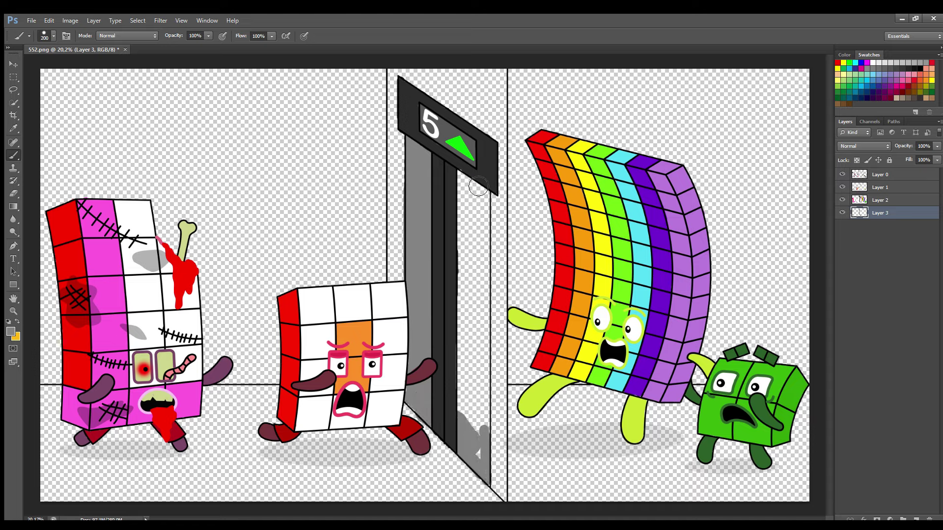
mouse_move(479, 179)
left_mouse_down()
mouse_move(479, 467)
mouse_move(491, 190)
left_mouse_up()
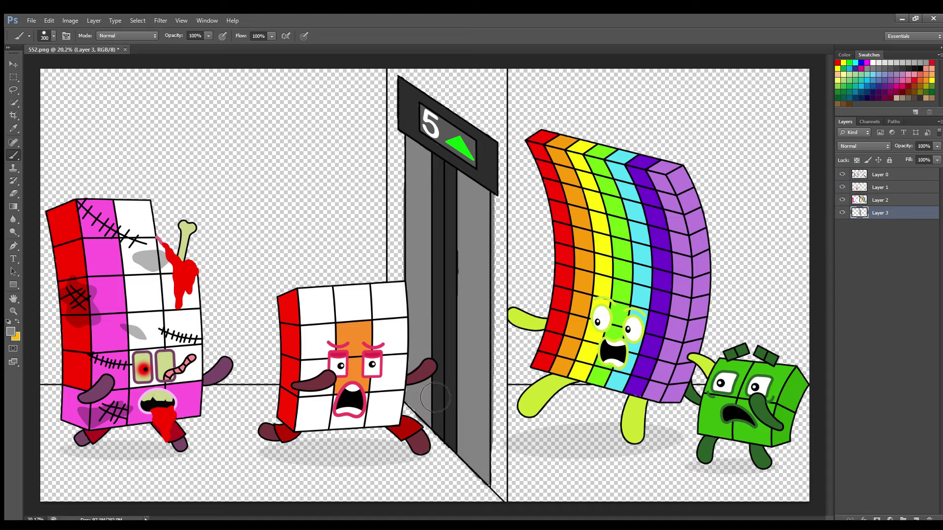
key("e")
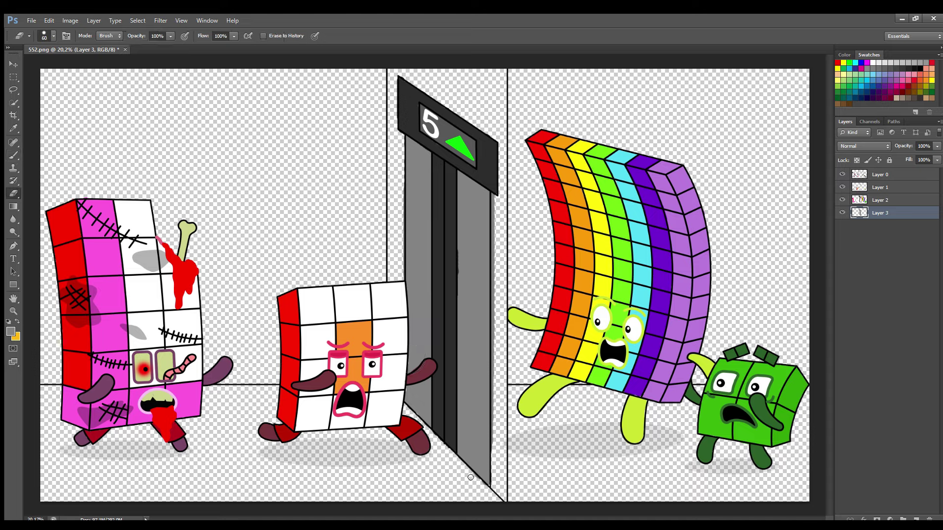
left_click_drag(500, 217, 499, 355)
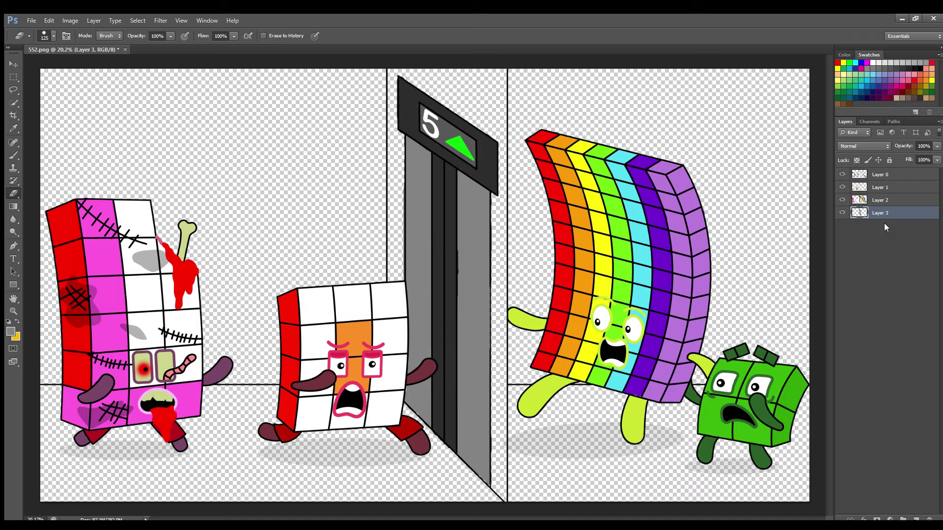
key("i")
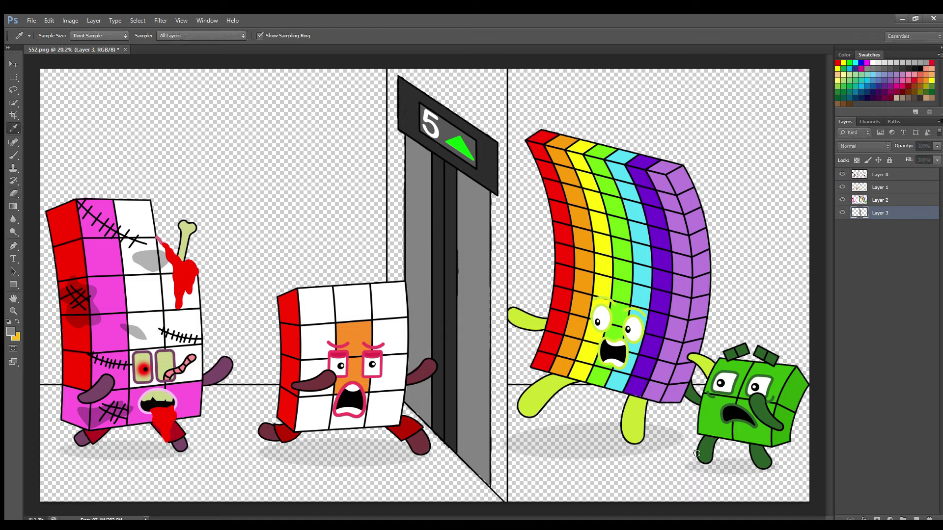
left_click(855, 68)
key("b")
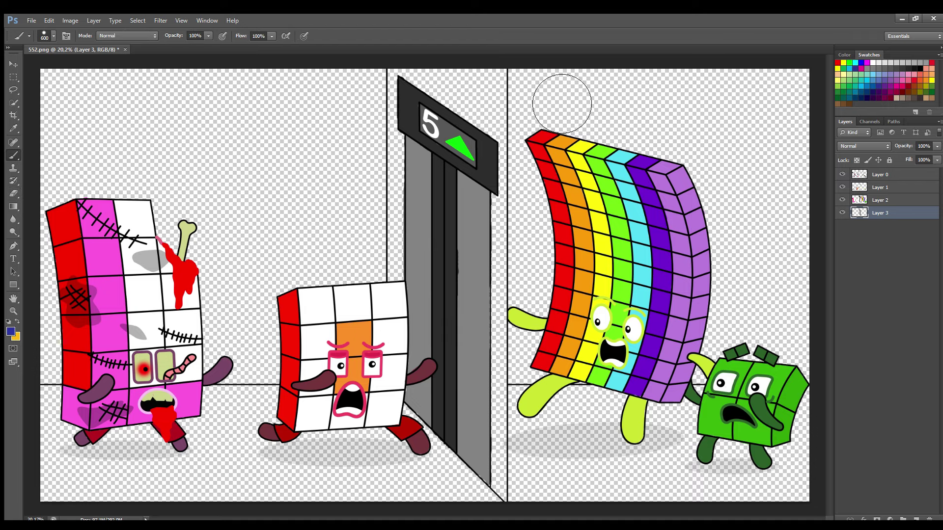
left_click_drag(538, 91, 810, 94)
key("ctrl+z")
Choose dark blue and paint the borders of the wall behind the rainbow and green blocks on Layer 3
left_click(11, 332)
left_click(702, 442)
key("Return")
mouse_move(538, 71)
left_mouse_down()
mouse_move(545, 130)
mouse_move(791, 98)
mouse_move(804, 364)
mouse_move(712, 383)
mouse_move(608, 381)
left_mouse_up()
key("bracketleft")
key("bracketleft")
key("bracketleft")
key("bracketleft")
key("bracketleft")
key("bracketleft")
key("bracketleft")
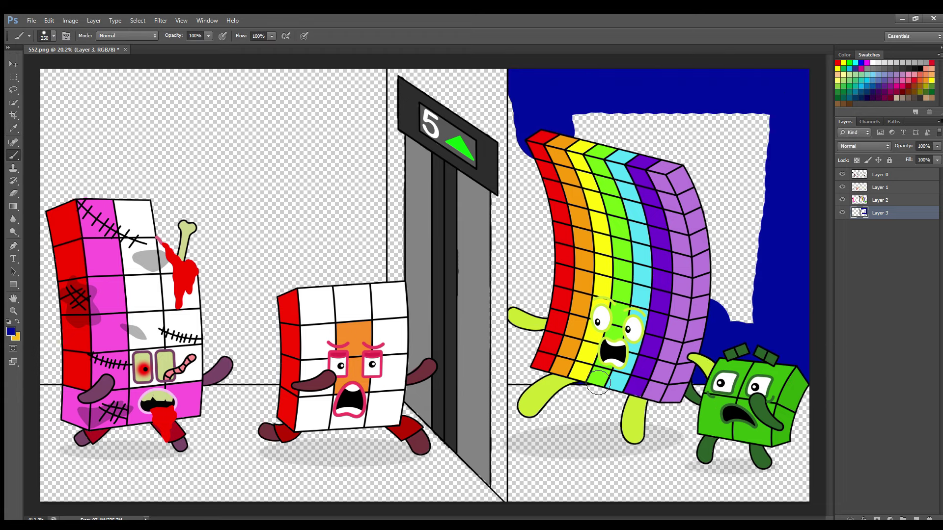
mouse_move(540, 373)
left_mouse_down()
mouse_move(515, 371)
mouse_move(536, 379)
mouse_move(514, 328)
left_mouse_up()
Fill the rest of the wall around the rainbow block with the same dark blue
key("bracketright")
key("bracketright")
key("bracketright")
key("bracketright")
key("bracketright")
mouse_move(534, 364)
left_mouse_down()
mouse_move(526, 320)
mouse_move(551, 180)
left_mouse_up()
mouse_move(521, 106)
left_mouse_down()
mouse_move(530, 320)
mouse_move(539, 169)
left_mouse_up()
key("bracketright")
key("bracketright")
mouse_move(568, 138)
left_mouse_down()
mouse_move(775, 136)
mouse_move(762, 323)
mouse_move(755, 184)
mouse_move(622, 168)
mouse_move(715, 257)
mouse_move(732, 248)
left_mouse_up()
Fill the wall behind the zombie and orange-faced blocks with dark green on Layer 3
key("i")
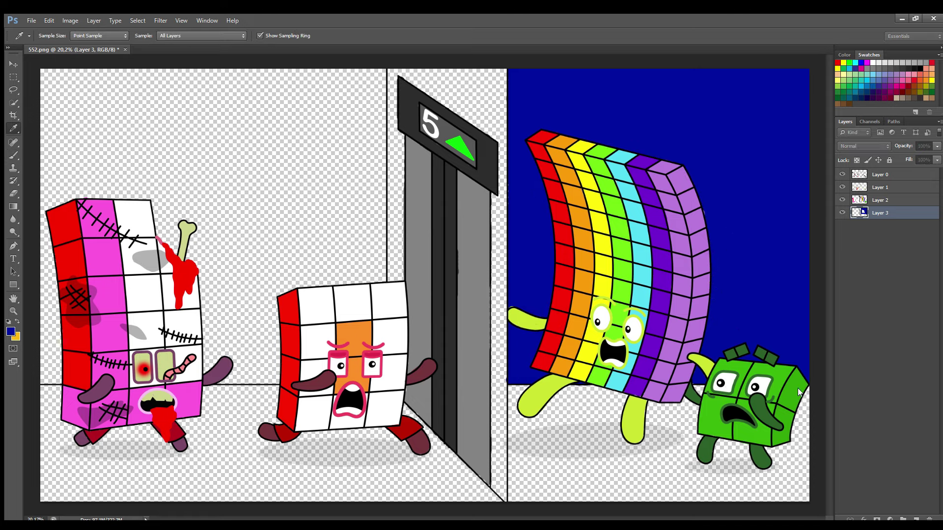
left_click(704, 464)
key("b")
mouse_move(374, 95)
left_mouse_down()
mouse_move(67, 90)
mouse_move(74, 337)
mouse_move(58, 384)
mouse_move(293, 381)
mouse_move(298, 305)
mouse_move(390, 293)
mouse_move(377, 154)
mouse_move(384, 98)
mouse_move(382, 233)
left_mouse_up()
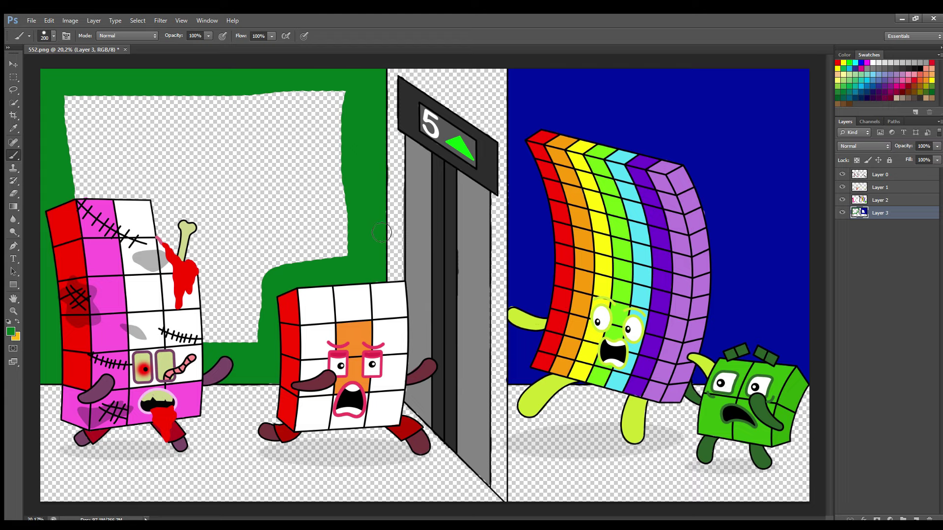
key("bracketright")
key("bracketright")
key("bracketright")
key("bracketright")
key("bracketright")
mouse_move(343, 101)
left_mouse_down()
mouse_move(339, 146)
mouse_move(251, 324)
mouse_move(236, 239)
mouse_move(69, 125)
mouse_move(162, 206)
mouse_move(275, 148)
mouse_move(295, 221)
mouse_move(187, 217)
left_mouse_up()
key("e")
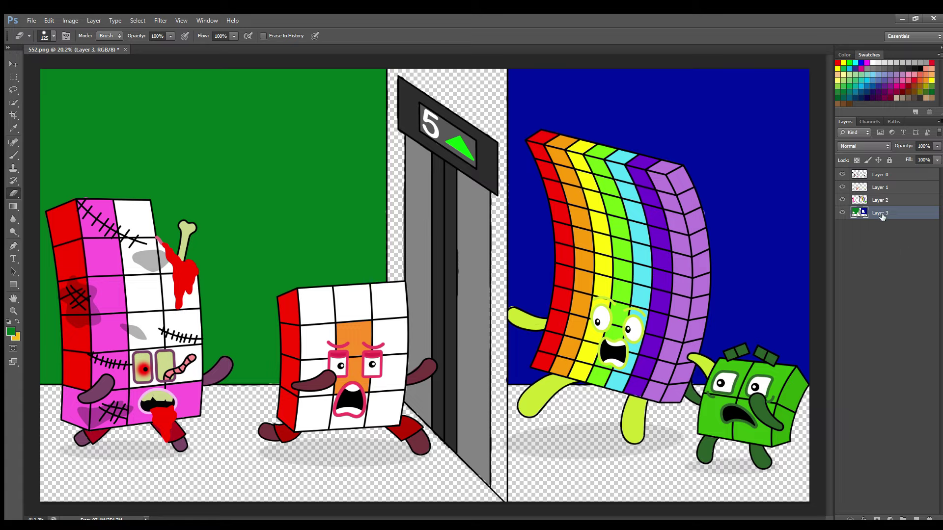
Add a new layer beneath Layer 3 and paint the wall section around the elevator pale green
key("b")
left_click(917, 519)
key("i")
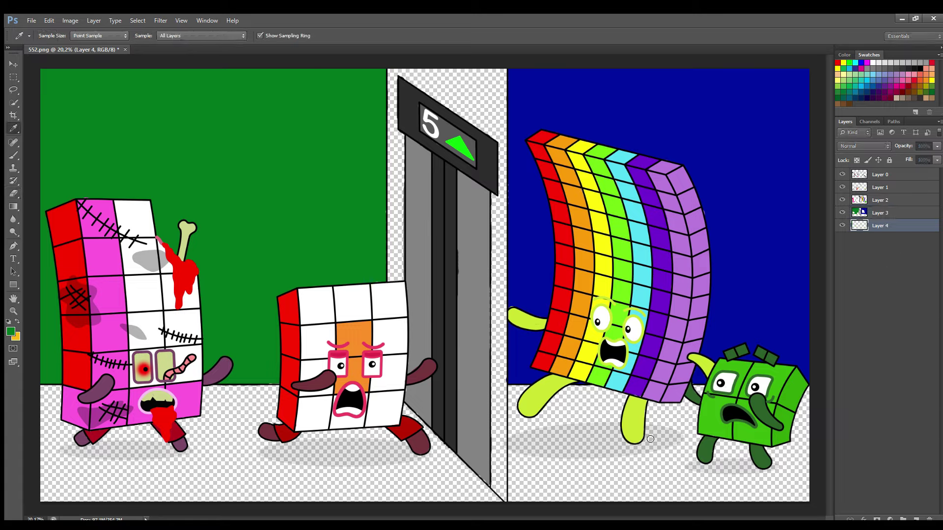
left_click(632, 429)
key("b")
mouse_move(402, 98)
left_mouse_down()
mouse_move(490, 100)
mouse_move(515, 188)
mouse_move(439, 119)
mouse_move(455, 253)
left_mouse_up()
key("bracketleft")
key("bracketleft")
key("bracketleft")
left_click_drag(499, 185, 501, 484)
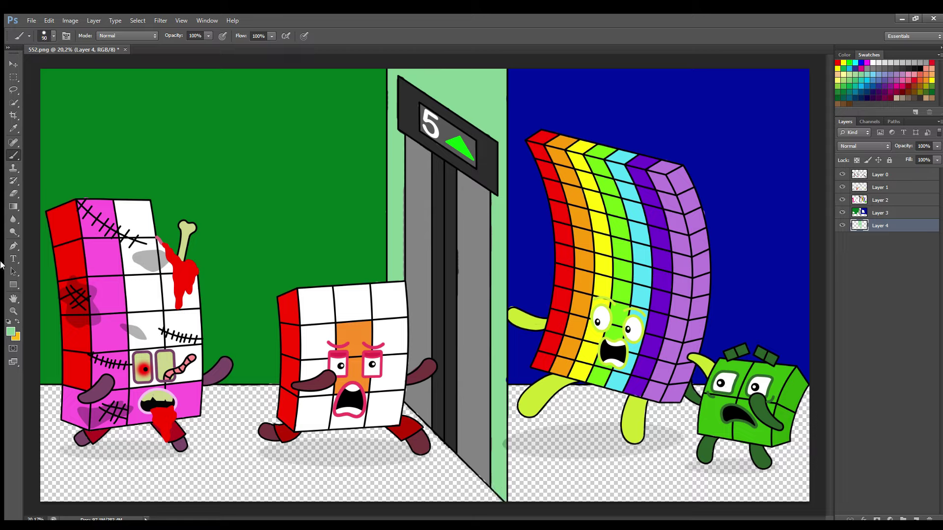
Add a new layer beneath Layer 4 and paint the floor under the zombie and orange-faced blocks greyish green
key("i")
left_click(572, 443)
key("b")
left_click(916, 520)
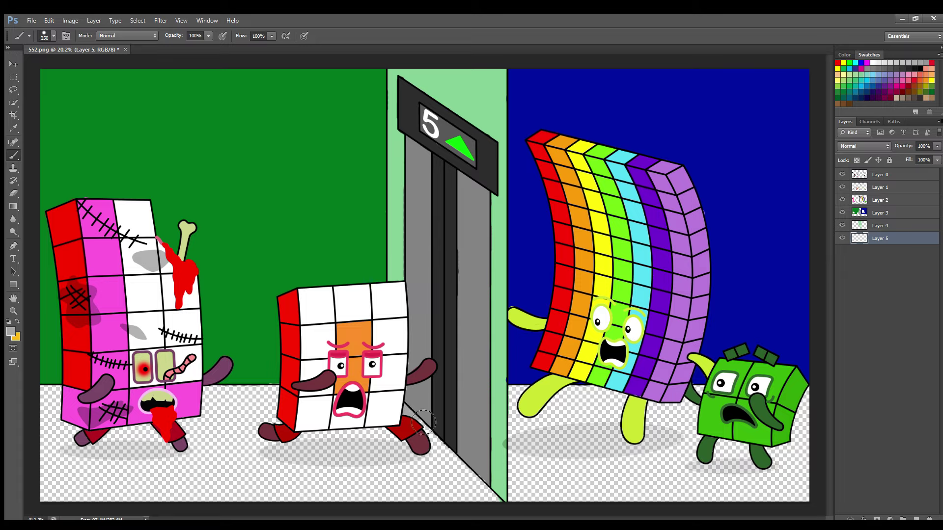
key("i")
key("b")
mouse_move(474, 497)
left_mouse_down()
mouse_move(49, 494)
mouse_move(468, 496)
mouse_move(383, 442)
mouse_move(63, 412)
mouse_move(126, 482)
left_mouse_up()
key("bracketright")
Choose a muted blue-grey and paint the floor under the rainbow and green blocks on Layer 5
key("i")
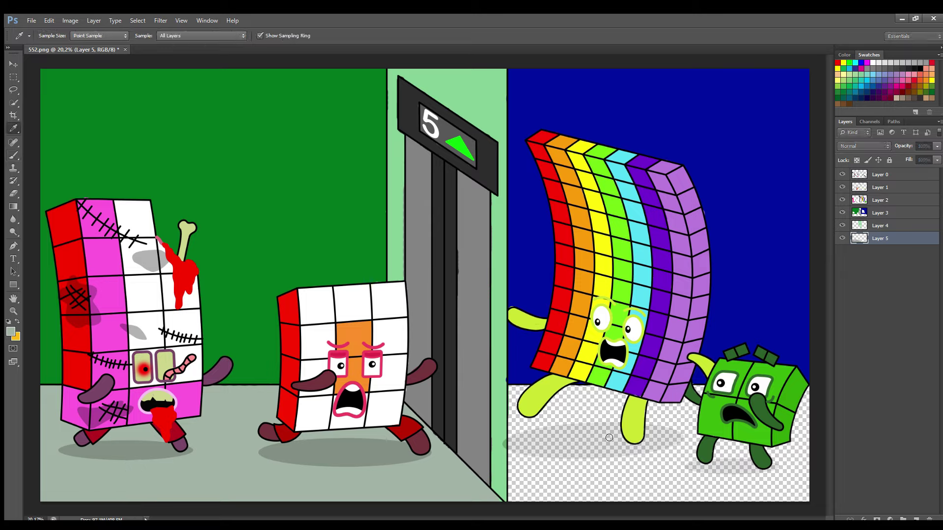
key("Return")
mouse_move(528, 411)
left_mouse_down()
mouse_move(543, 467)
mouse_move(540, 500)
mouse_move(799, 415)
mouse_move(755, 475)
mouse_move(817, 494)
left_mouse_up()
Set the foreground colour to the dark blue of the wall behind the rainbow block
left_click(11, 332)
left_click(542, 279)
key("Return")
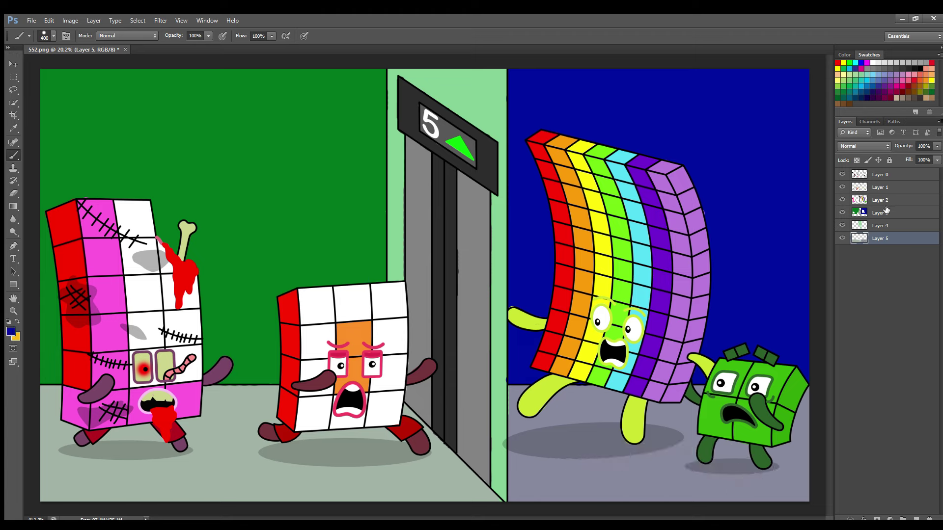